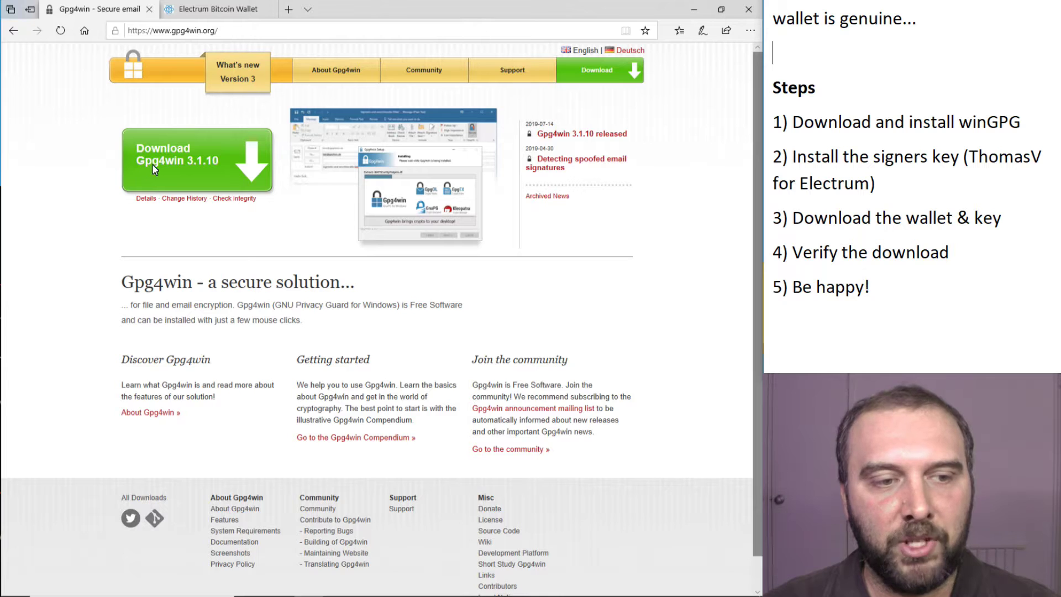
Go to the Gpg4win 3.1.10 download page from the green Download button on gpg4win.org.
click(237, 164)
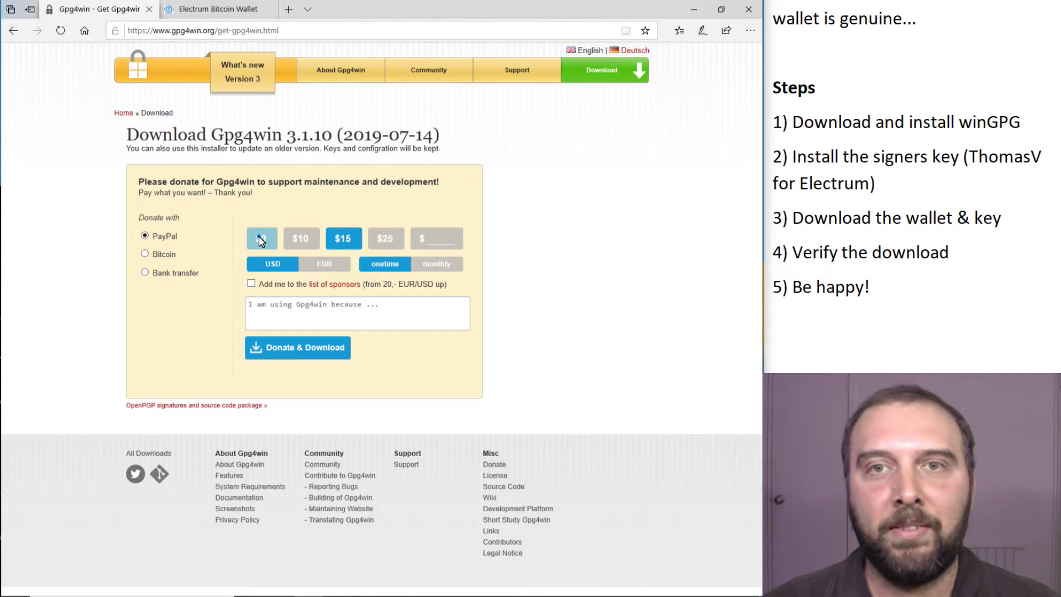
Choose the $0 donation option and start the Gpg4win 3.1.10 installer download.
click(260, 239)
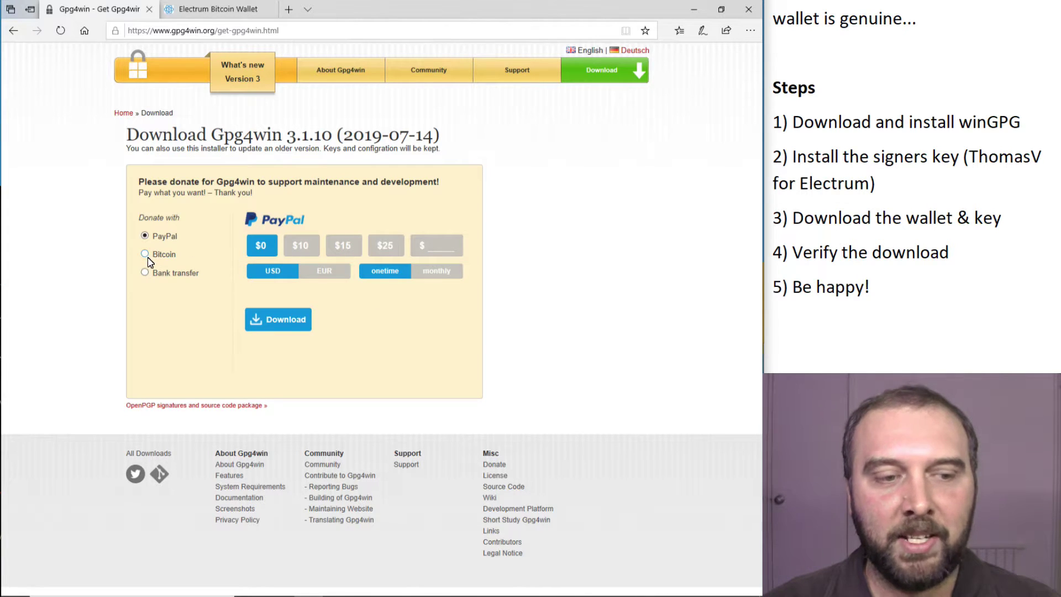
click(282, 318)
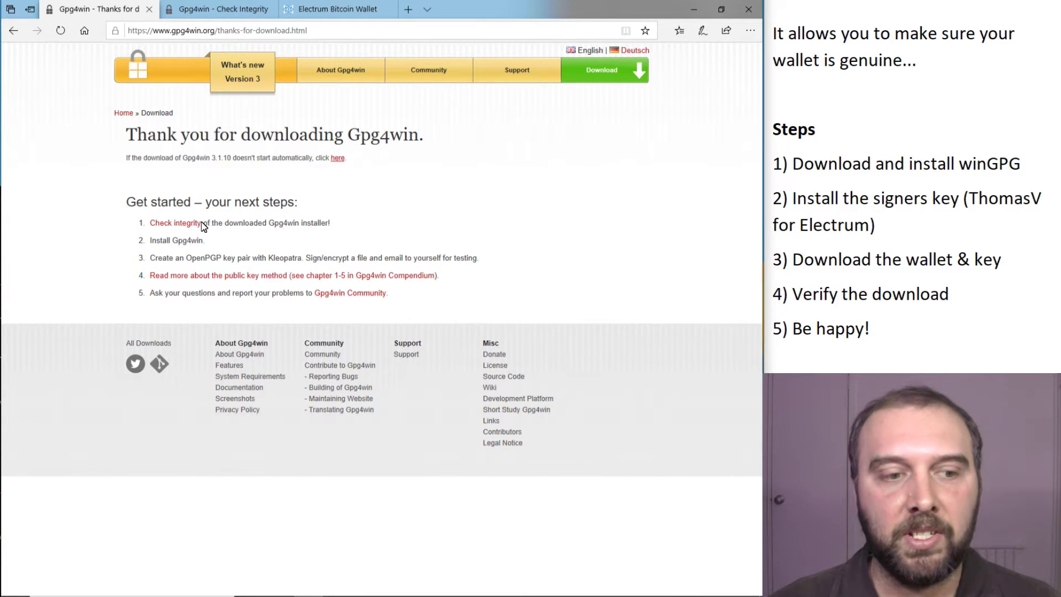
Copy the Code Signing Certificate block from the Check Integrity page into the side notes.
click(216, 11)
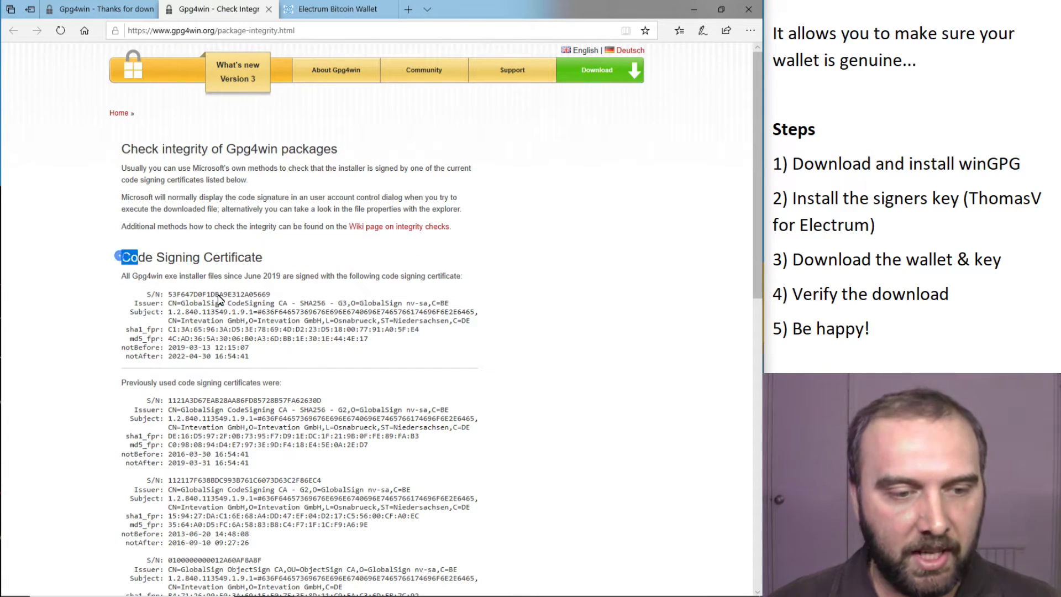
drag(120, 254, 270, 360)
key(ctrl+c)
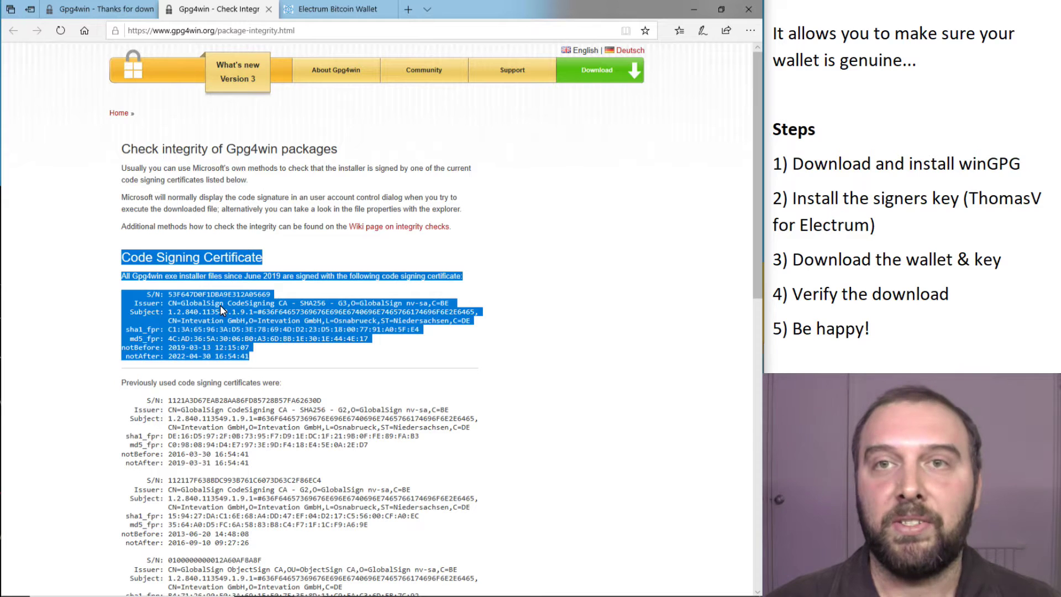
click(887, 265)
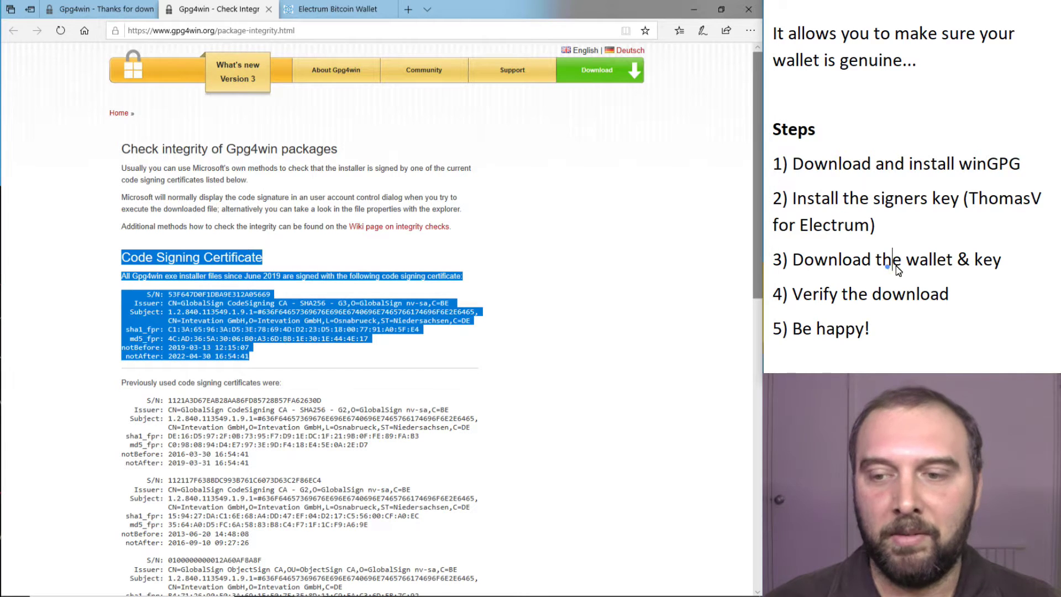
key(ctrl+v)
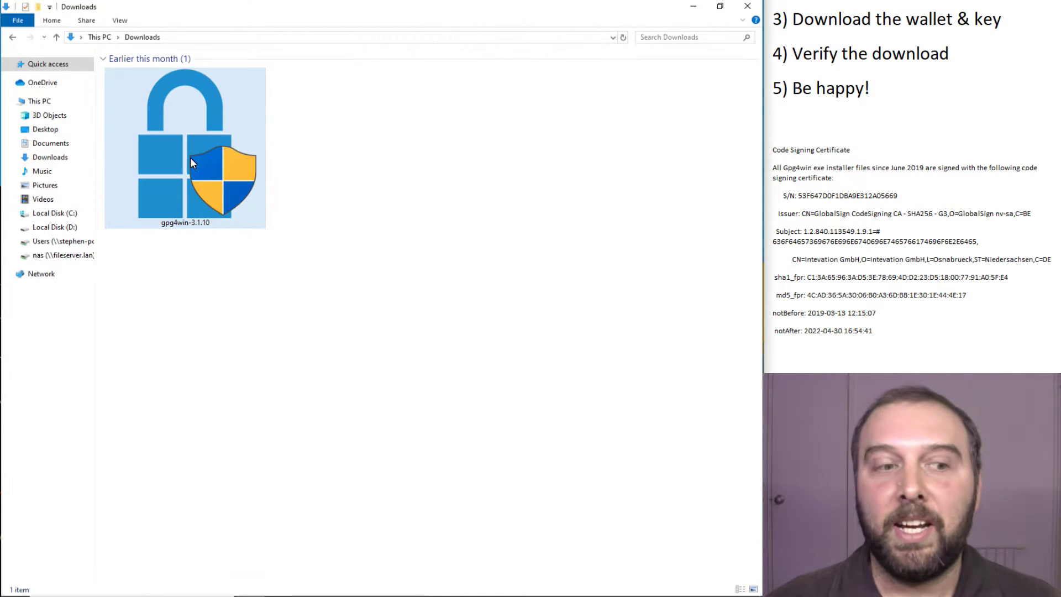
Launch the Gpg4win installer and view the publisher's signing certificate from the UAC prompt.
double_click(192, 162)
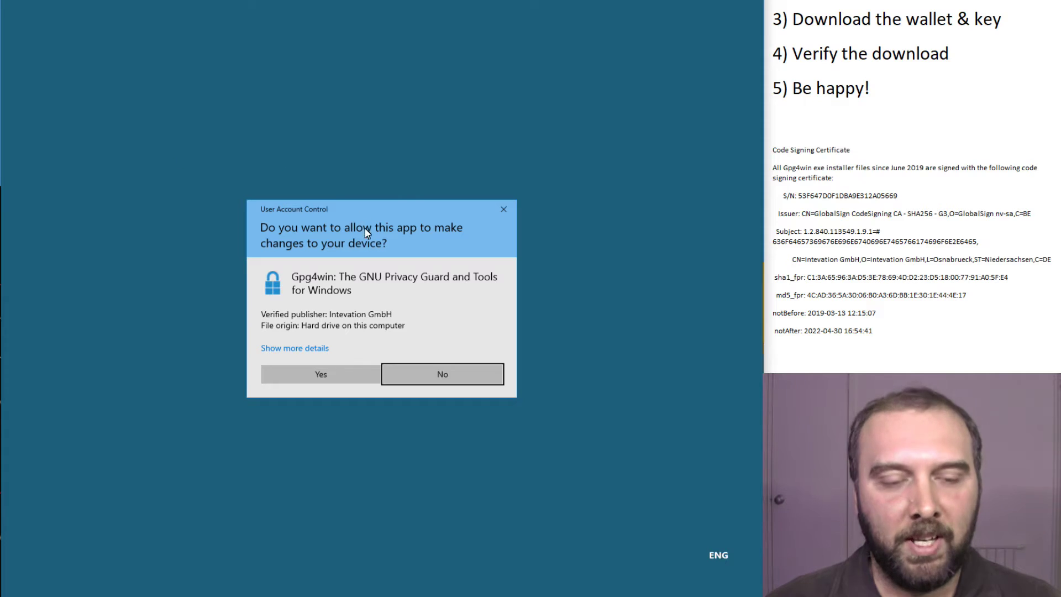
click(326, 375)
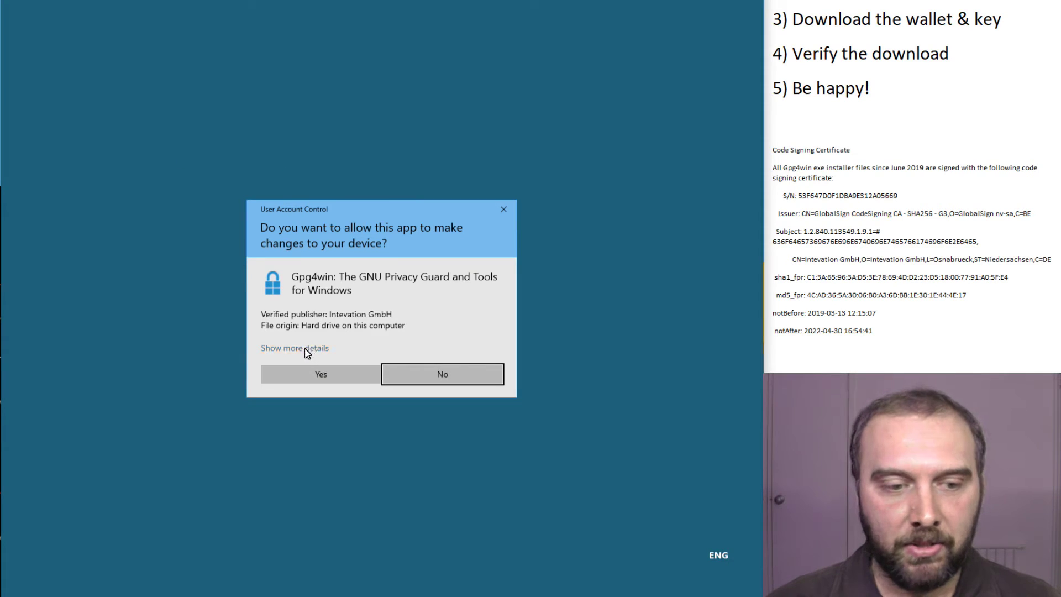
click(306, 349)
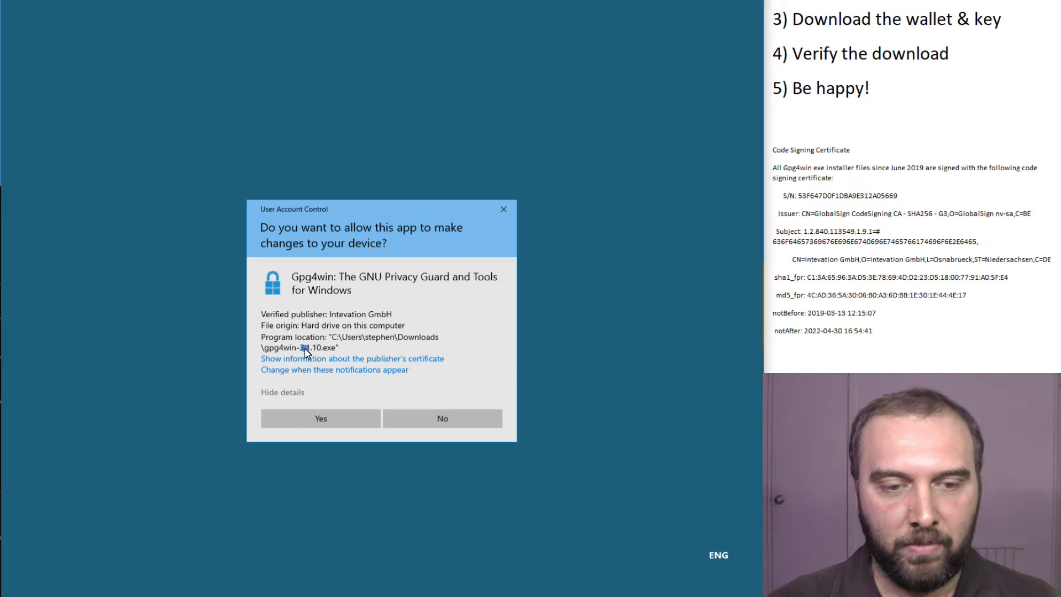
click(345, 359)
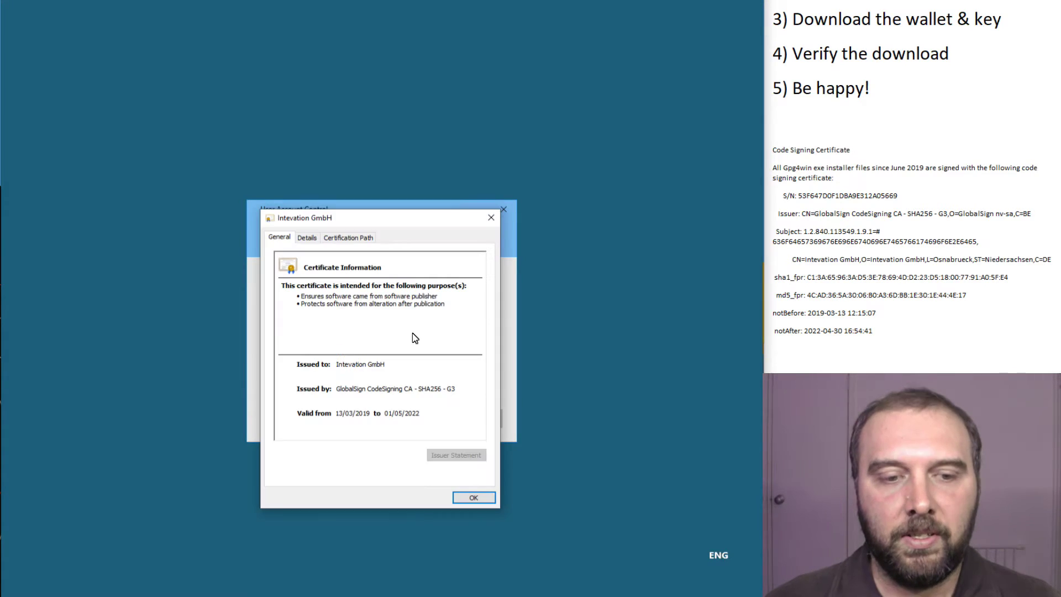
Compare the certificate's serial number and valid-from date against the published values.
click(308, 239)
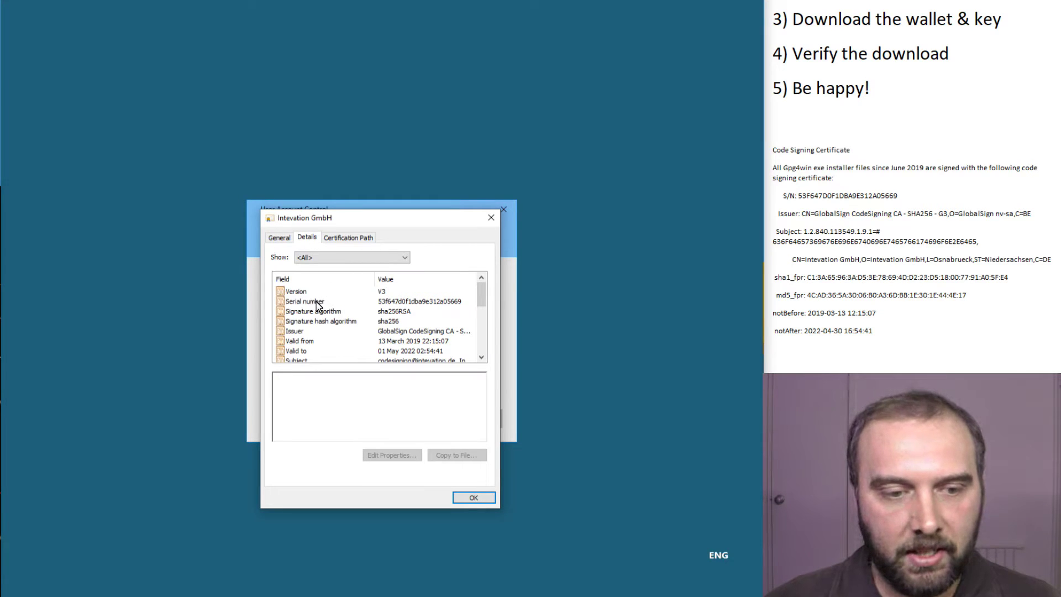
click(411, 302)
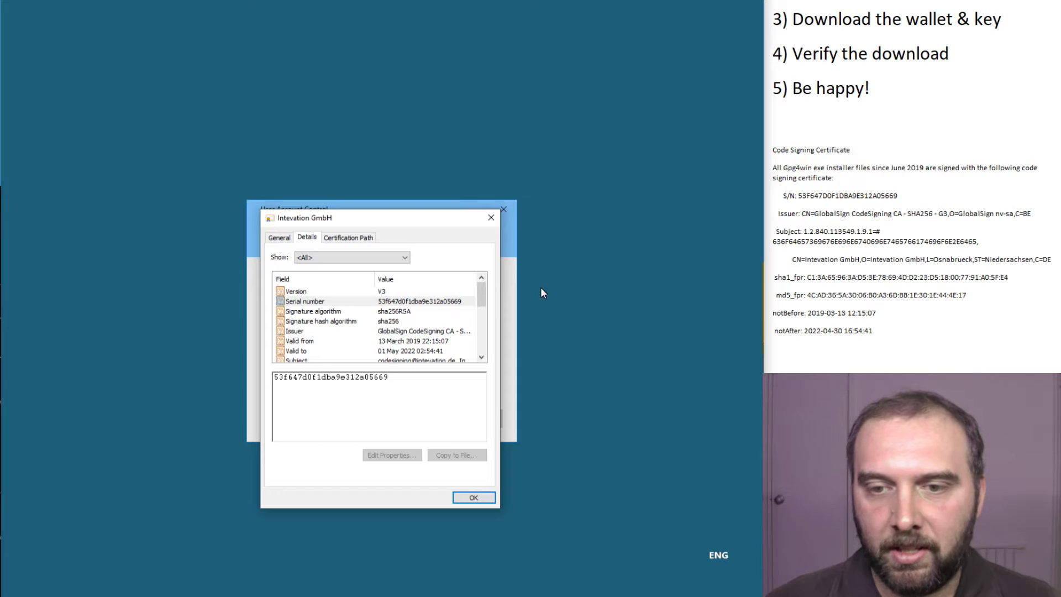
double_click(864, 197)
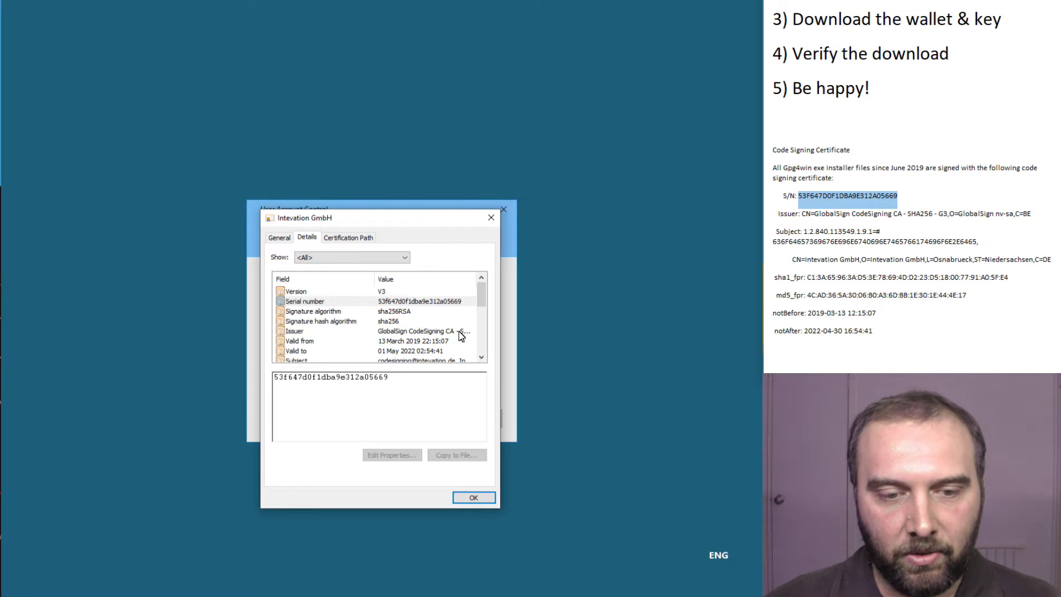
click(419, 343)
scroll(411, 340, down, 1)
scroll(409, 334, down, 1)
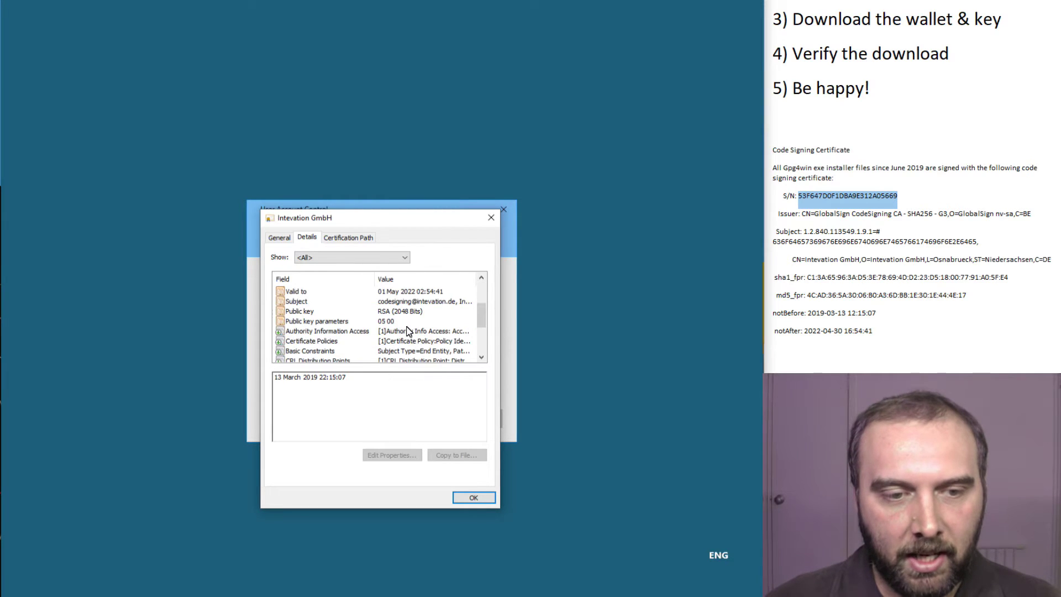
scroll(409, 334, up, 2)
click(277, 241)
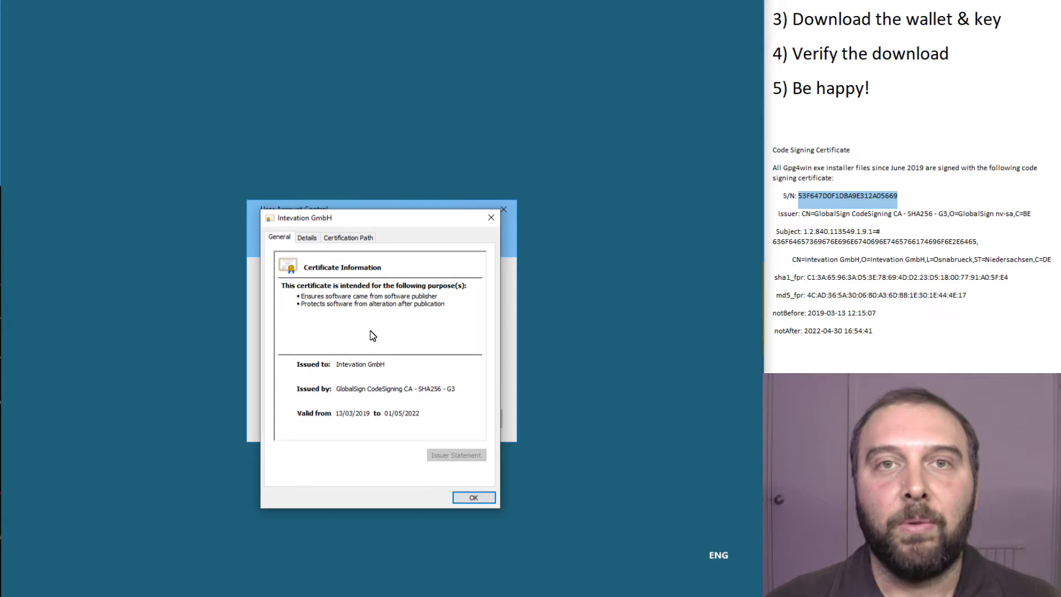
Verify the Intevation GmbH certification path, then allow the installer to run.
click(356, 240)
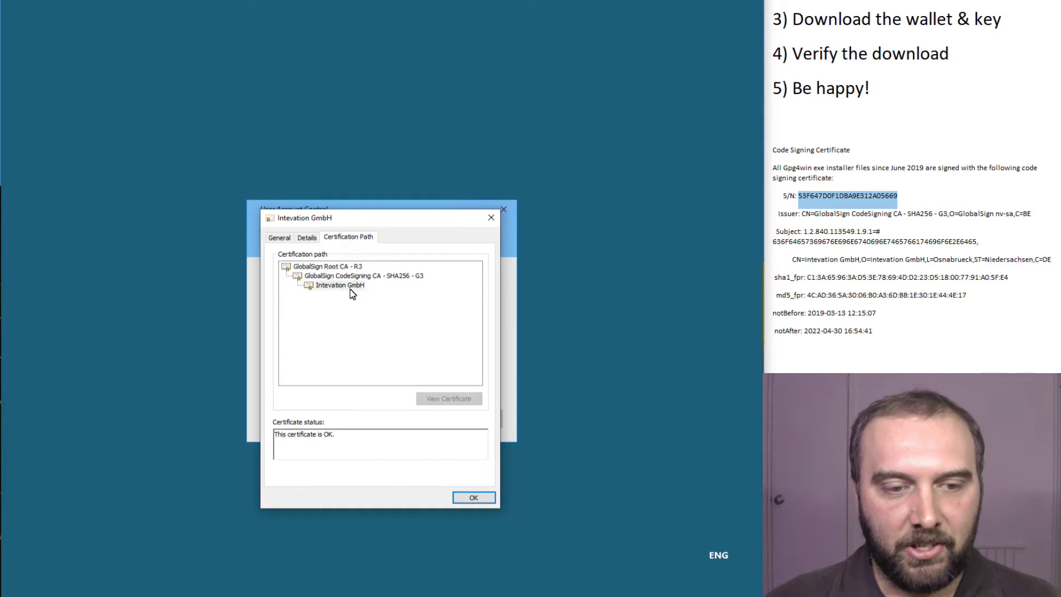
click(329, 276)
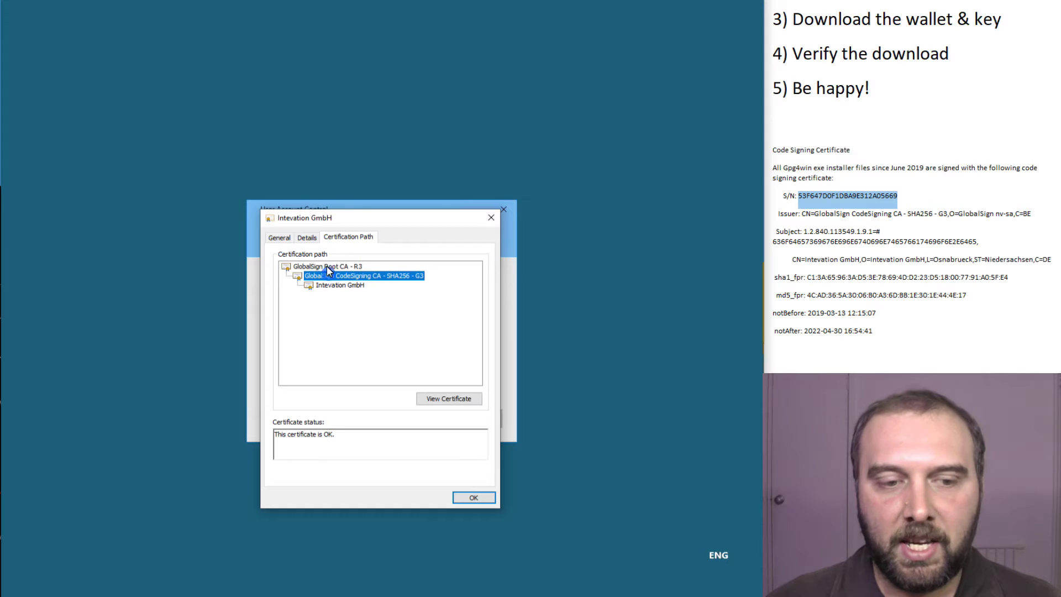
click(338, 285)
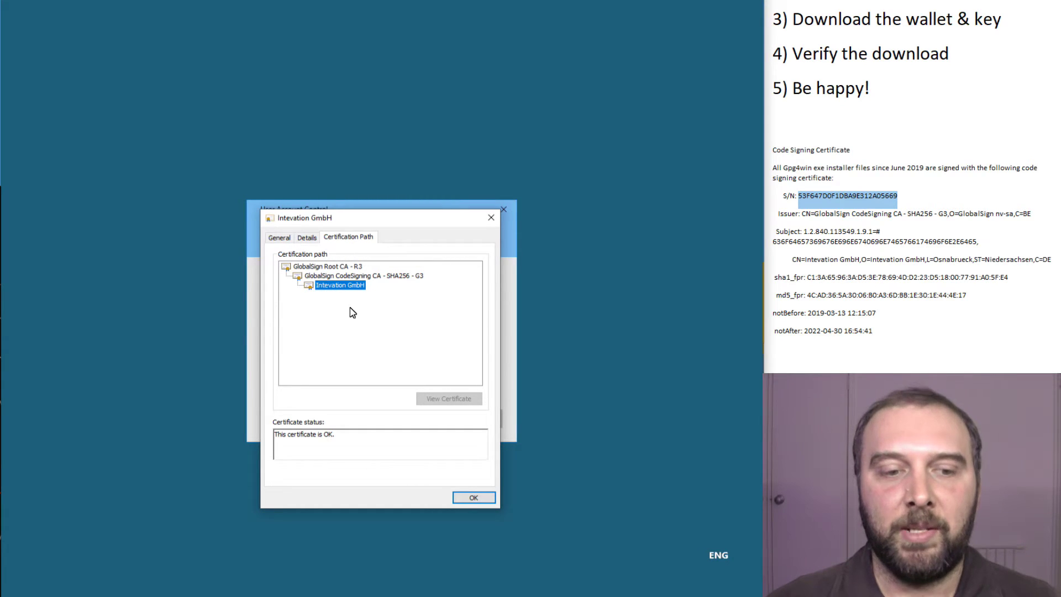
click(469, 495)
click(336, 424)
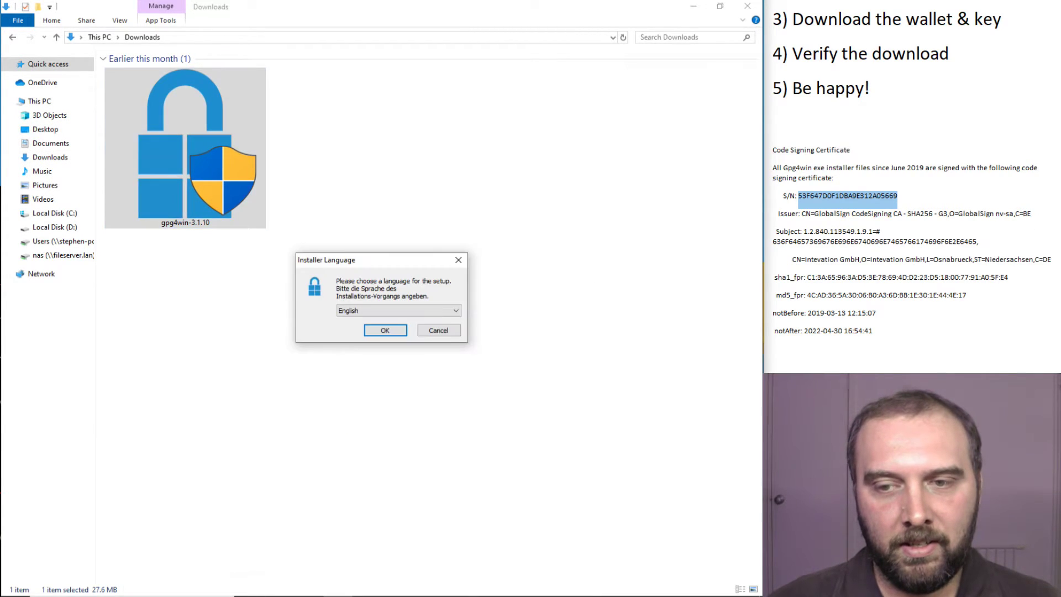
Install Gpg4win in English with default components, launch Kleopatra on finish, and minimize Explorer.
scroll(912, 243, up, 3)
scroll(912, 244, up, 3)
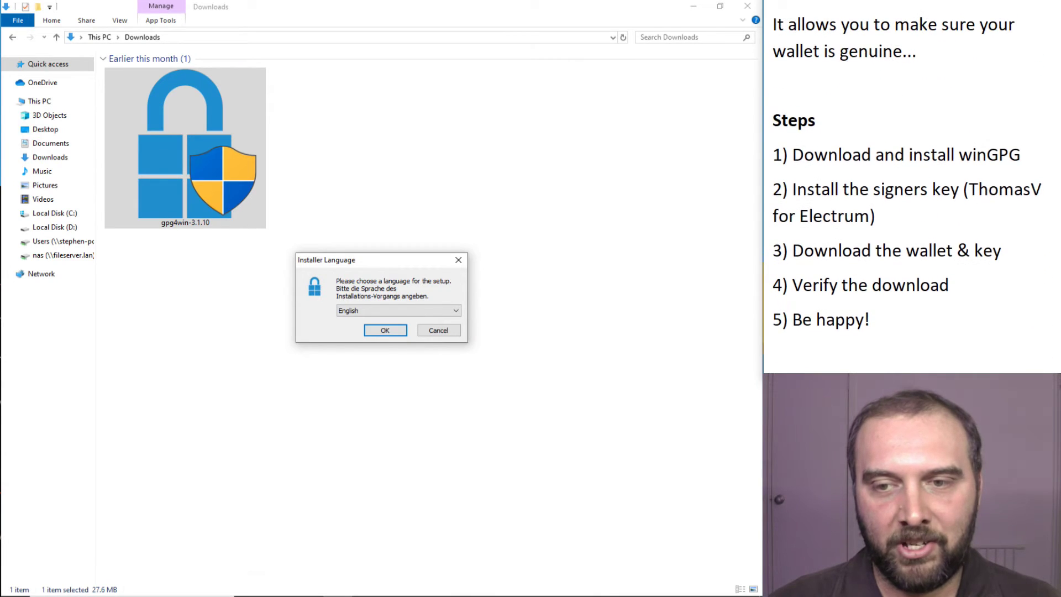
click(381, 330)
click(444, 399)
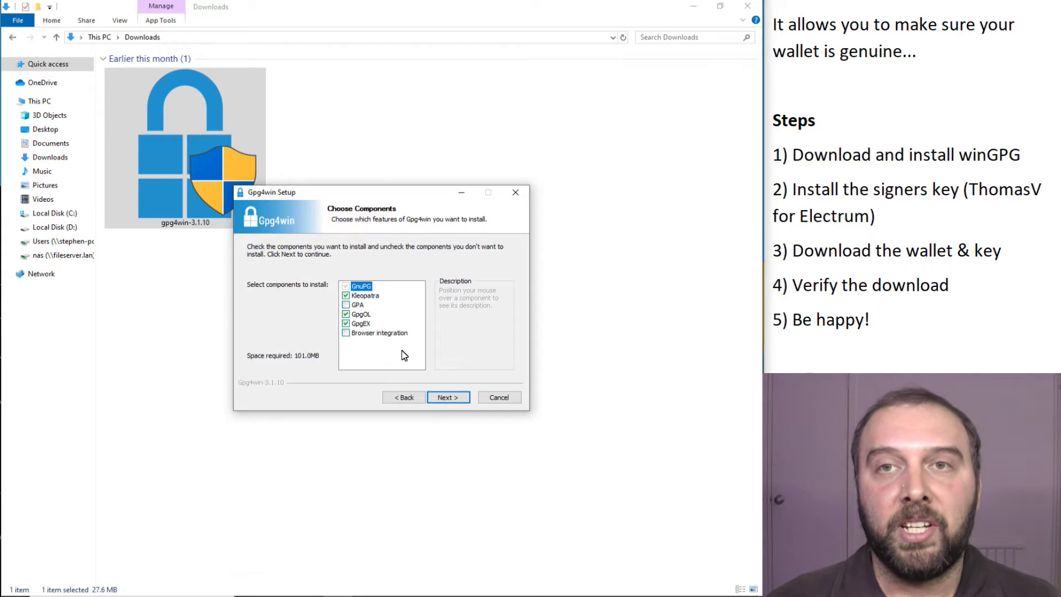
click(441, 399)
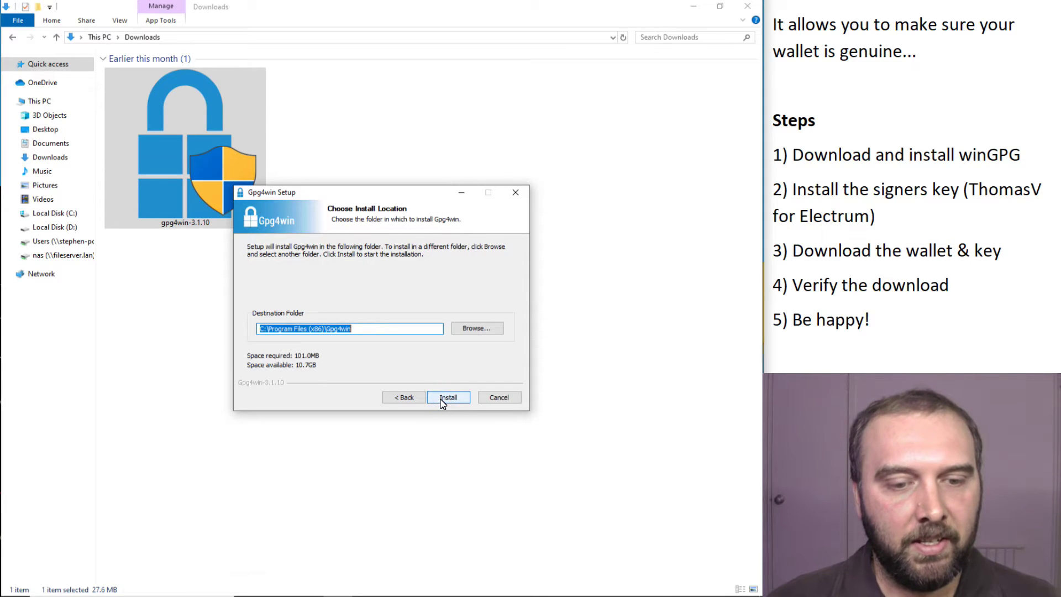
click(441, 400)
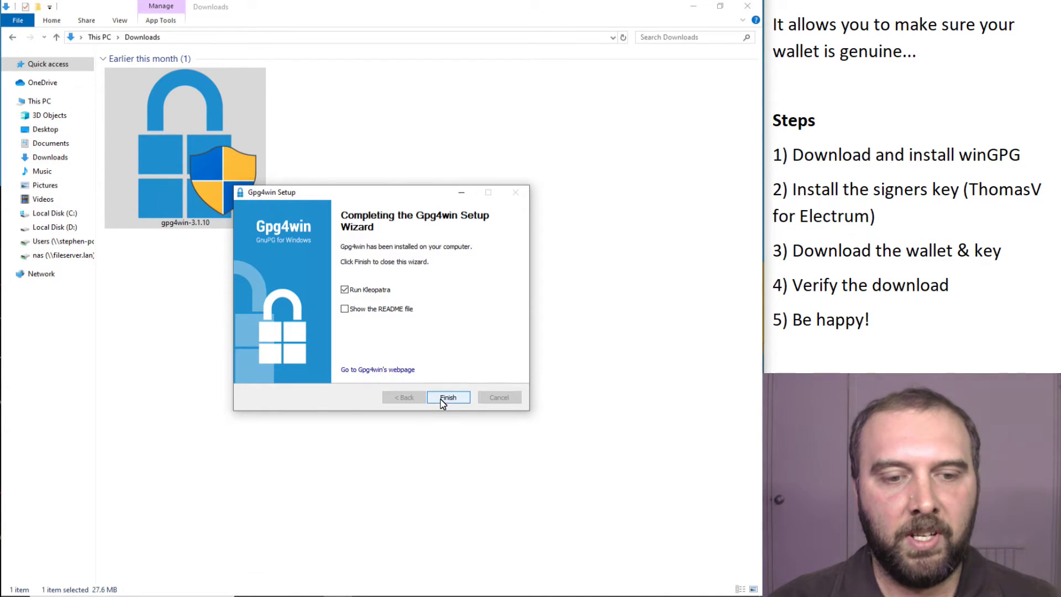
click(442, 402)
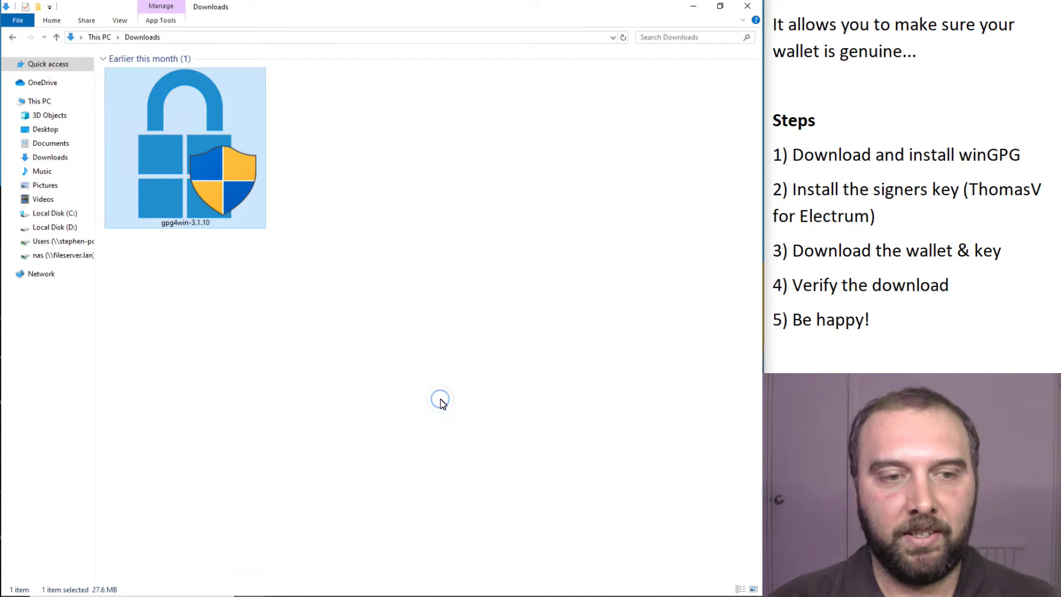
click(694, 6)
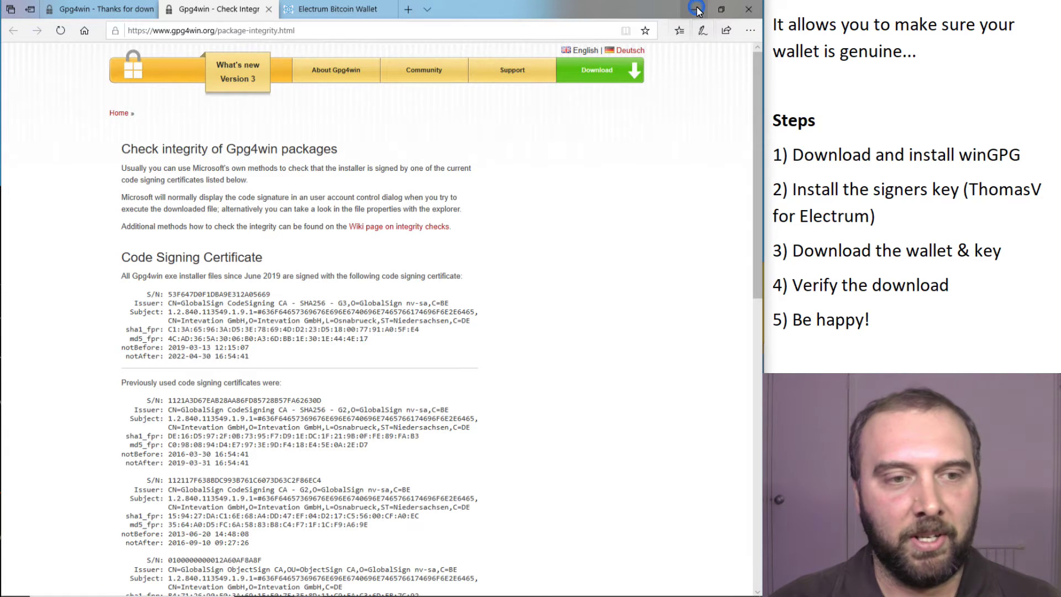
Show the Electrum 3.3.8 download section on the Electrum Bitcoin Wallet page.
click(313, 10)
click(476, 86)
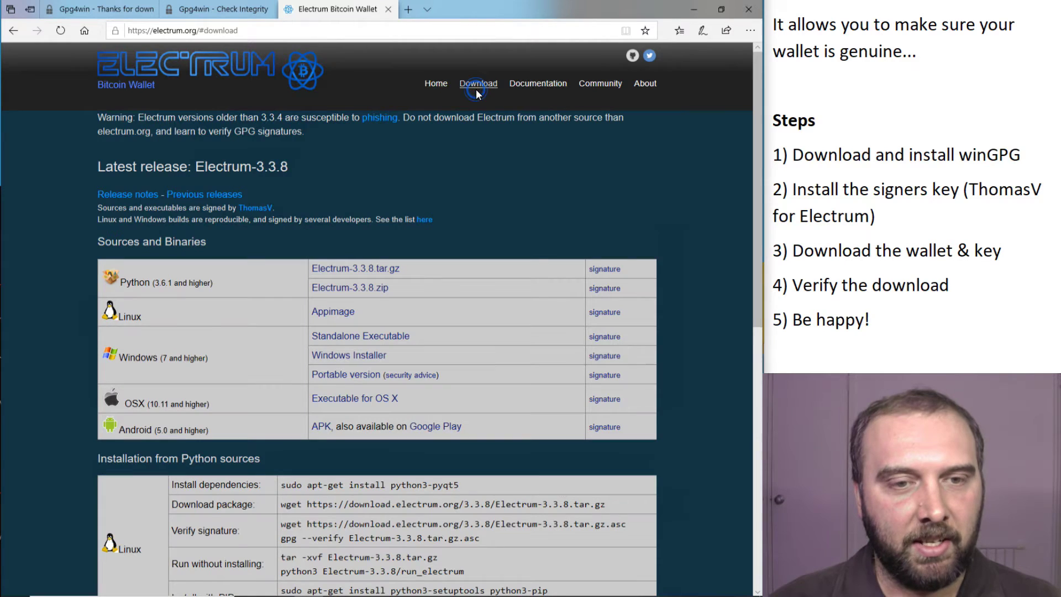
scroll(356, 216, down, 3)
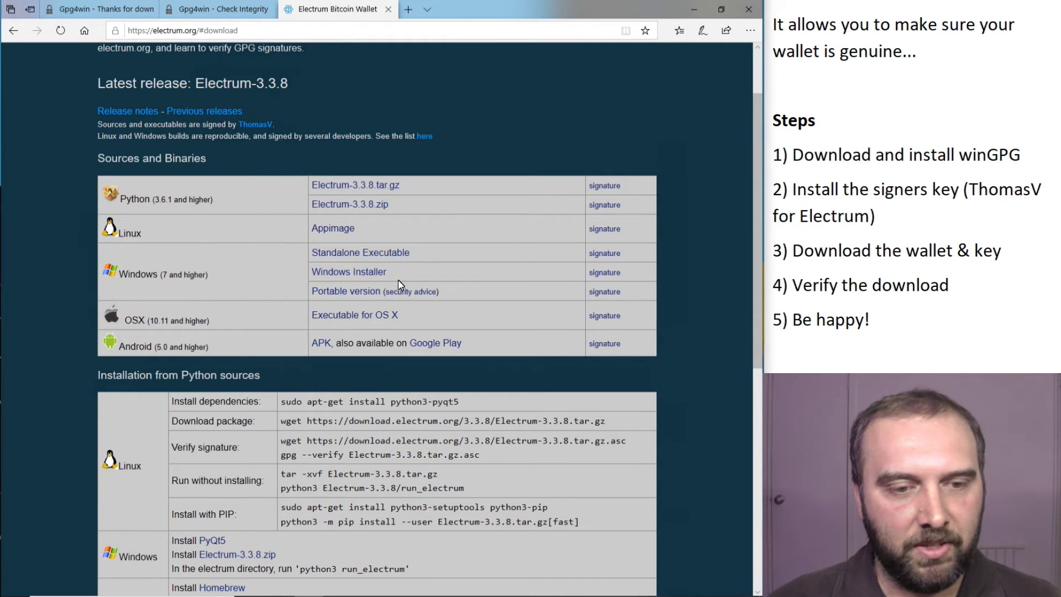
scroll(374, 280, up, 2)
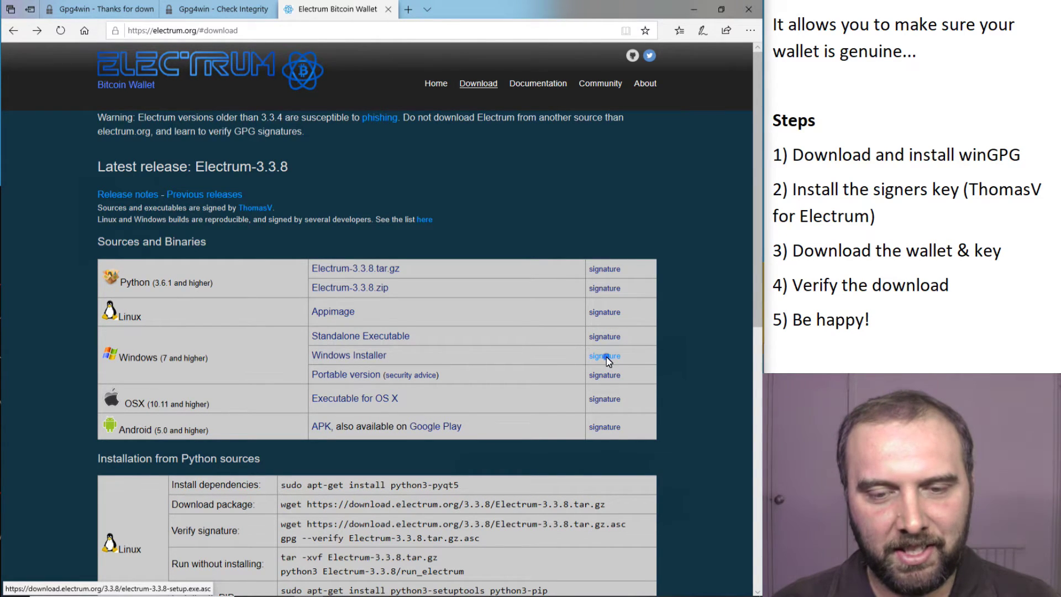
Save the Windows installer signature to Downloads, keeping the existing file rather than overwriting.
right_click(606, 359)
click(641, 425)
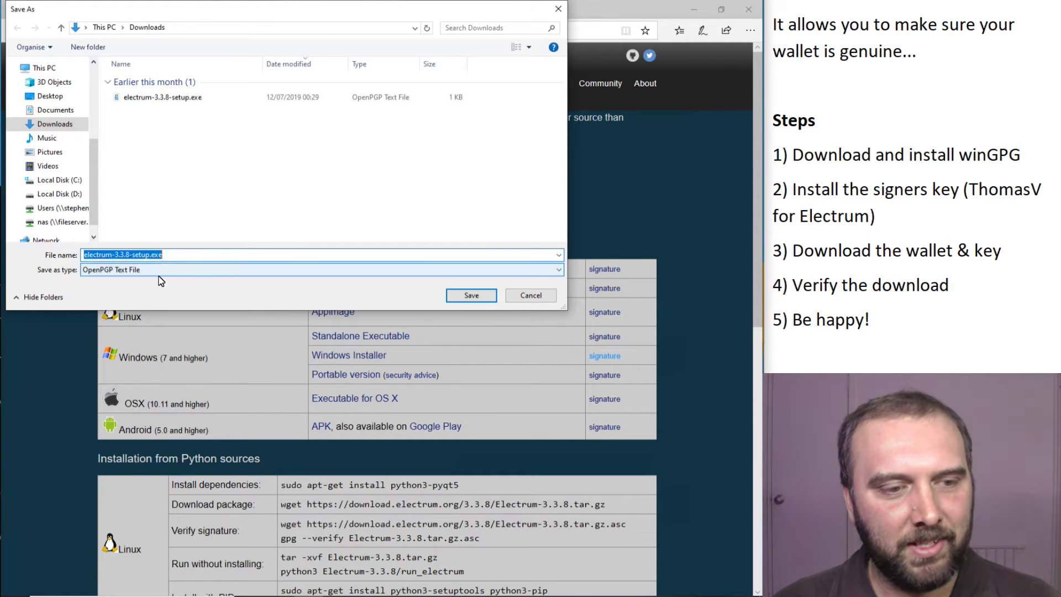
click(476, 297)
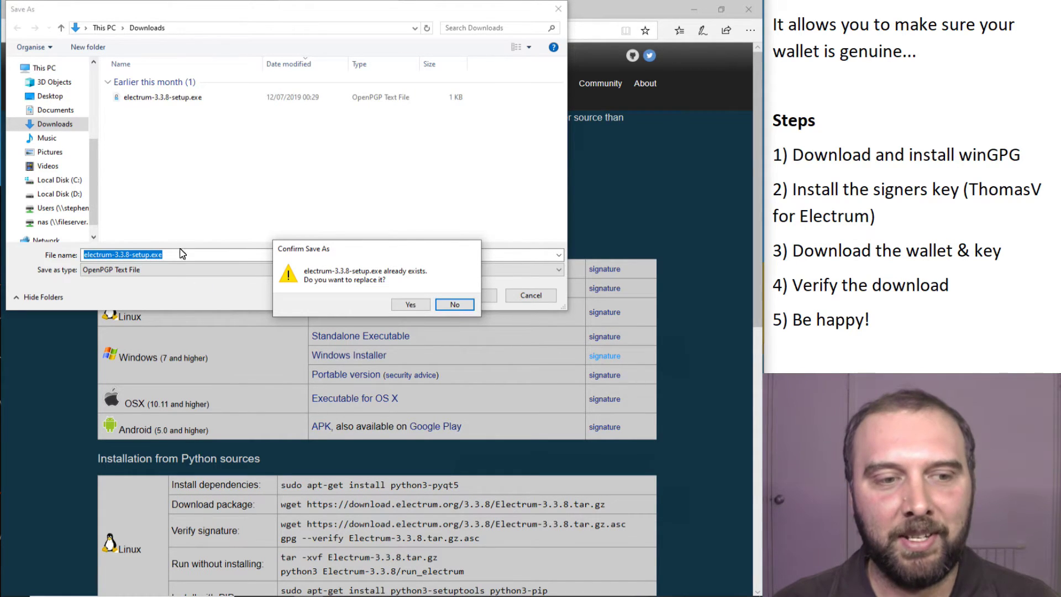
click(459, 305)
key(Escape)
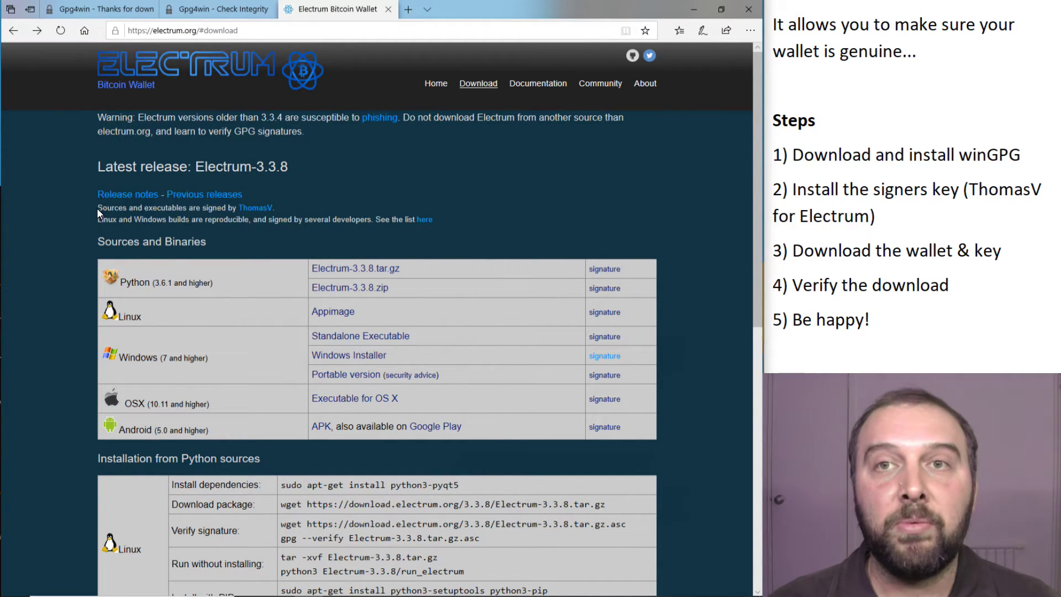
Save ThomasV's public key, ThomasV.asc, into Downloads from the signer's name link.
drag(98, 207, 265, 211)
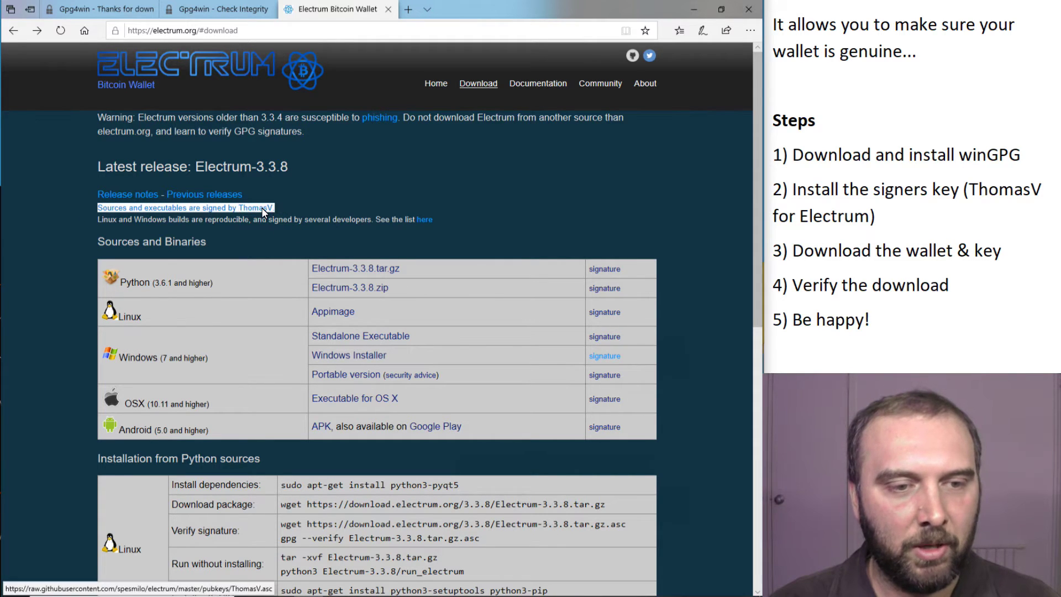
click(254, 213)
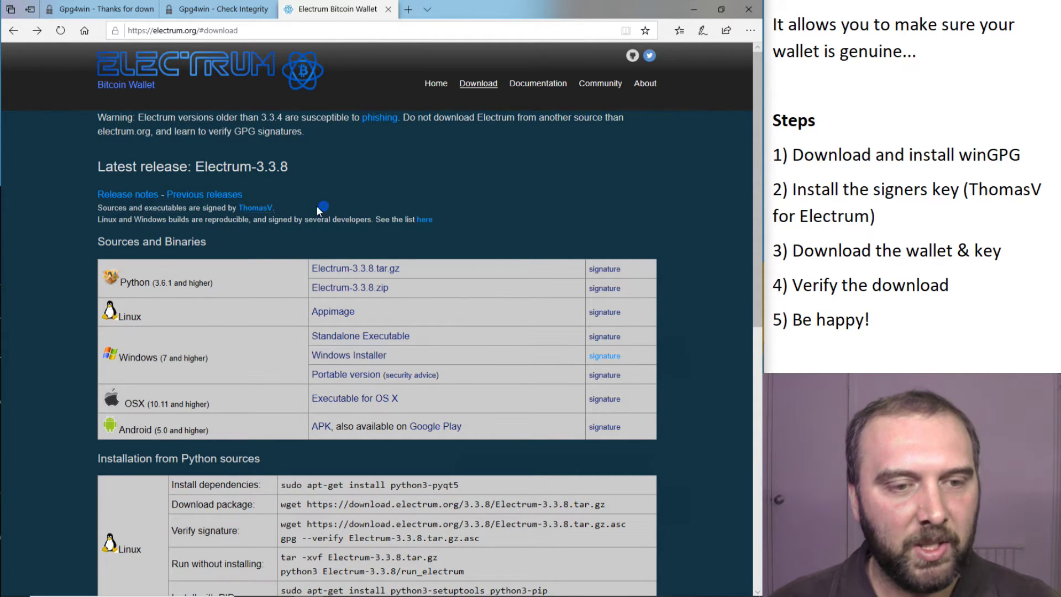
right_click(252, 209)
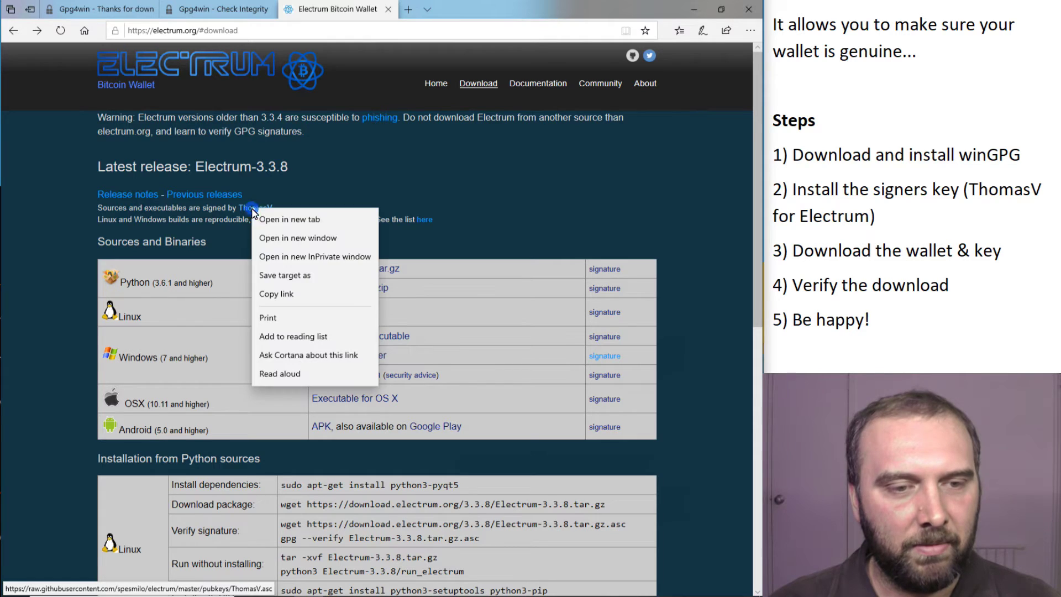
click(306, 278)
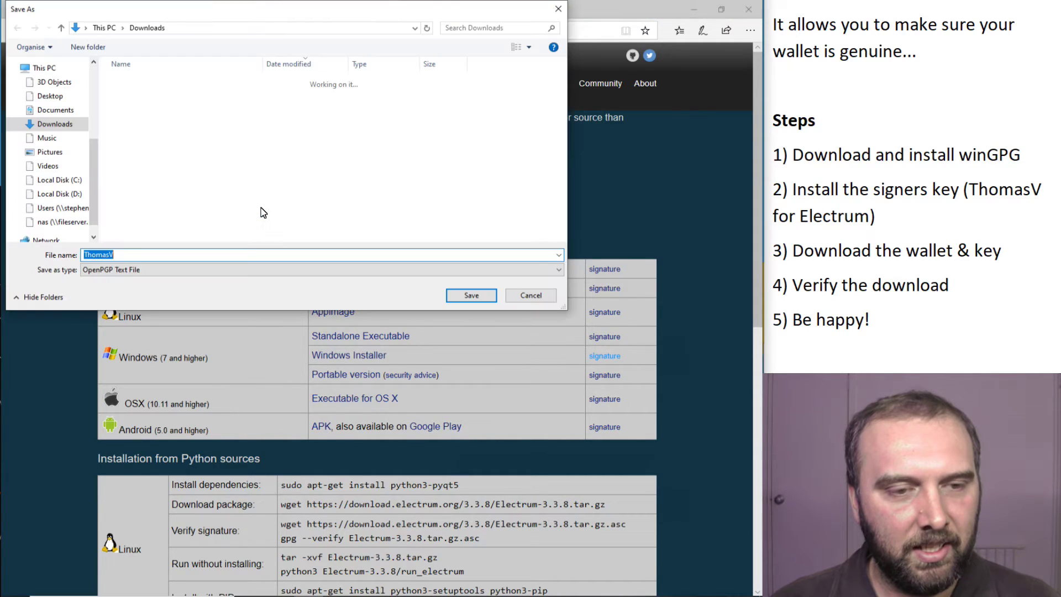
click(459, 292)
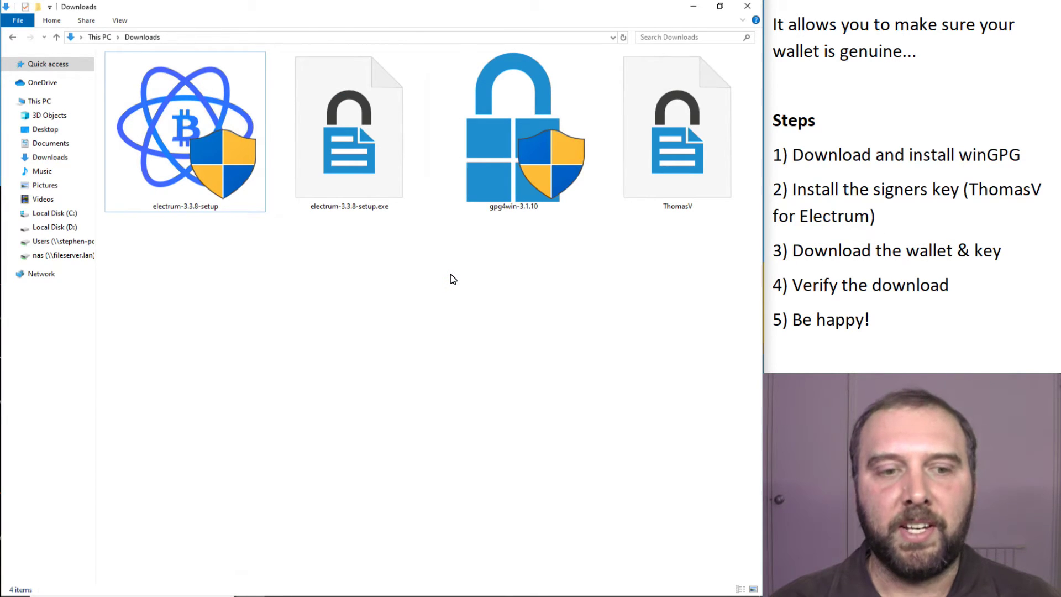
Import ThomasV.asc into Kleopatra using the GpgEX Import keys context menu.
click(656, 148)
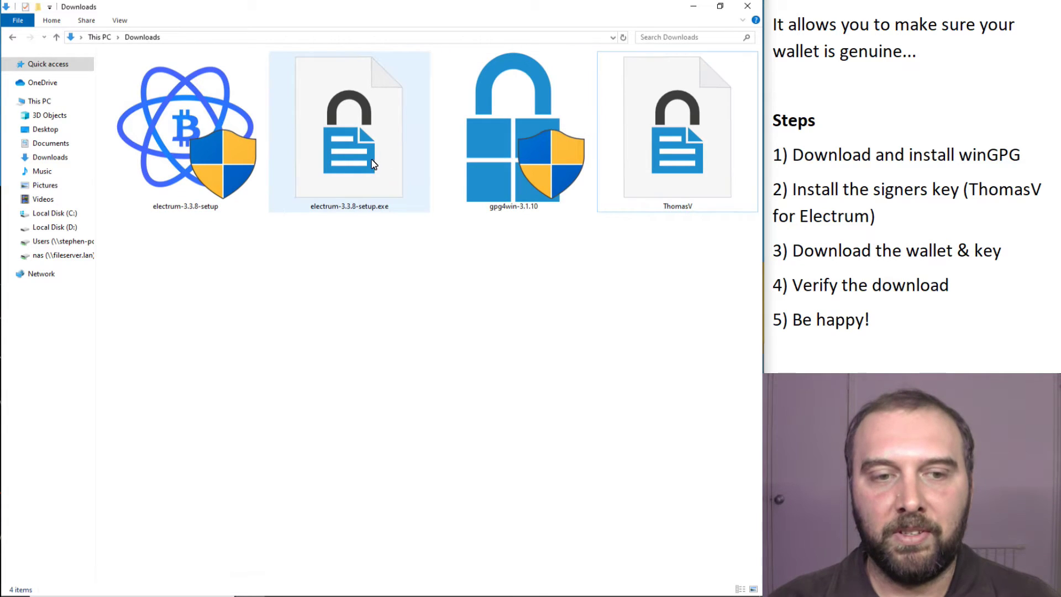
click(644, 151)
right_click(646, 146)
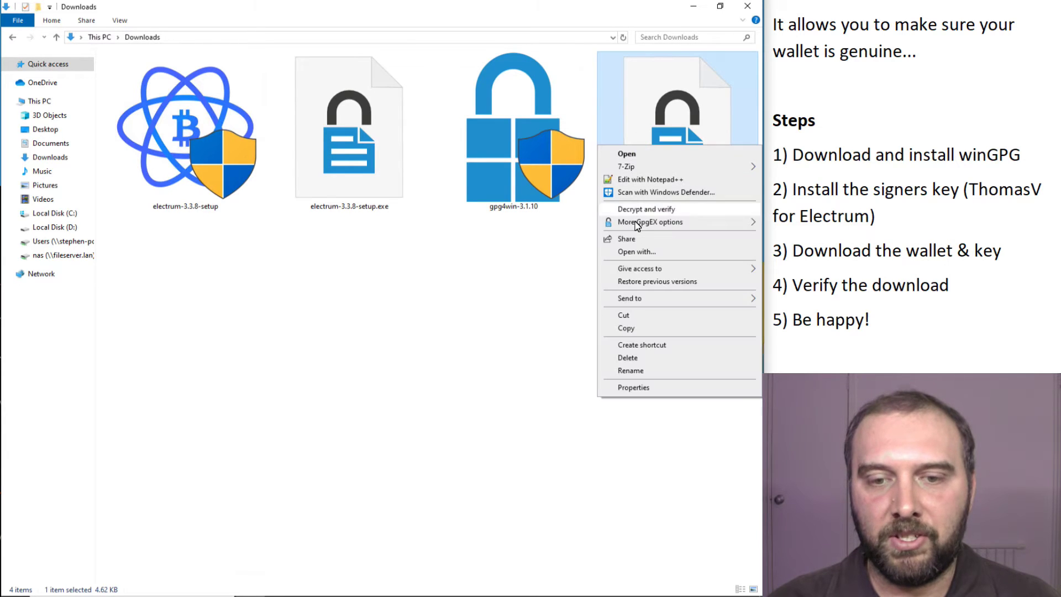
mouse_move(650, 228)
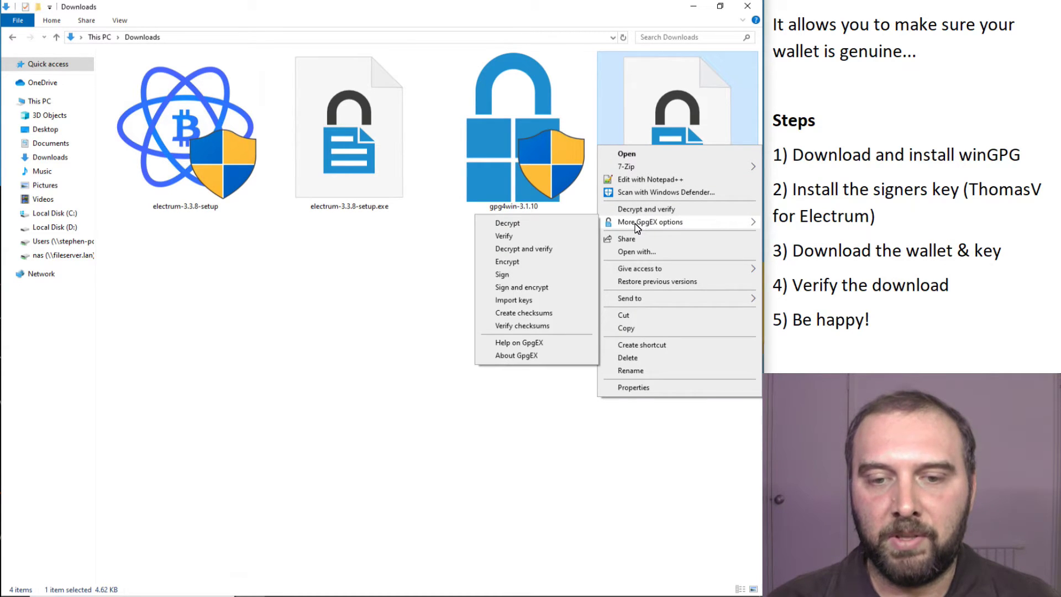
click(540, 308)
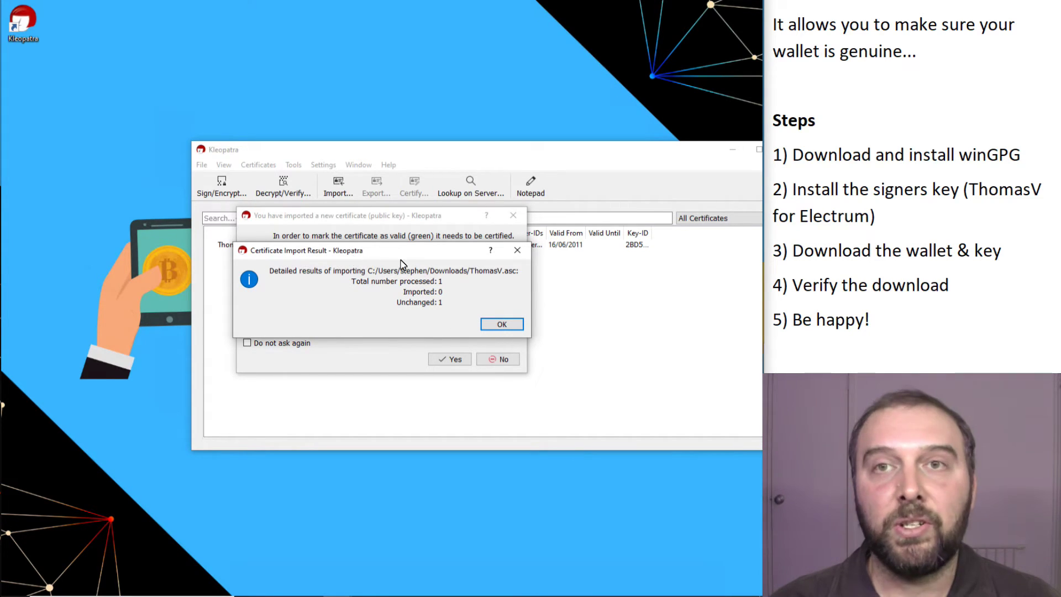
Dismiss the import result, choose to certify ThomasV's key now, and agree to create an own certificate.
click(502, 324)
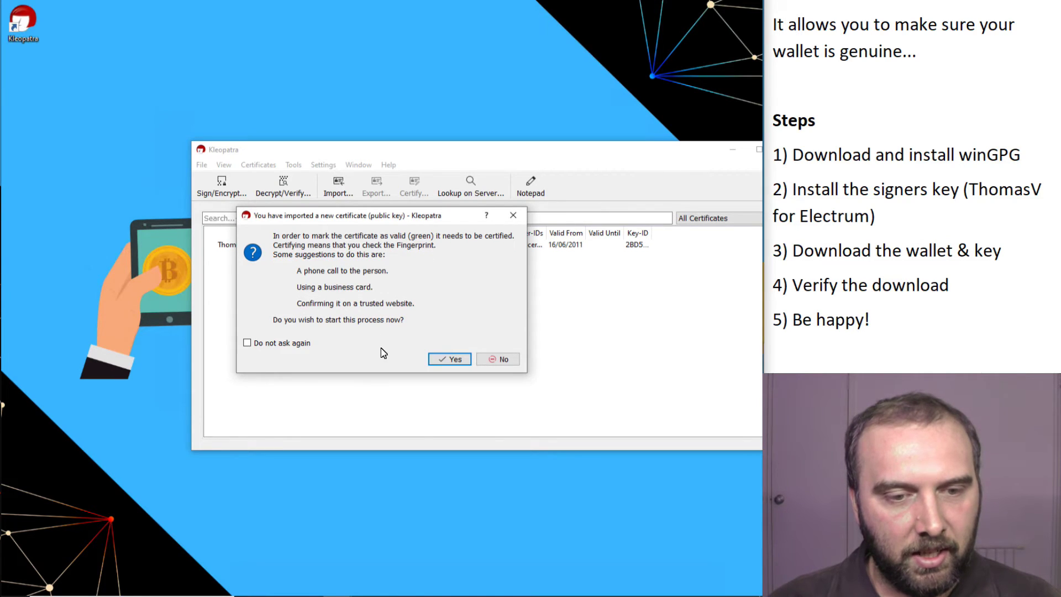
click(447, 360)
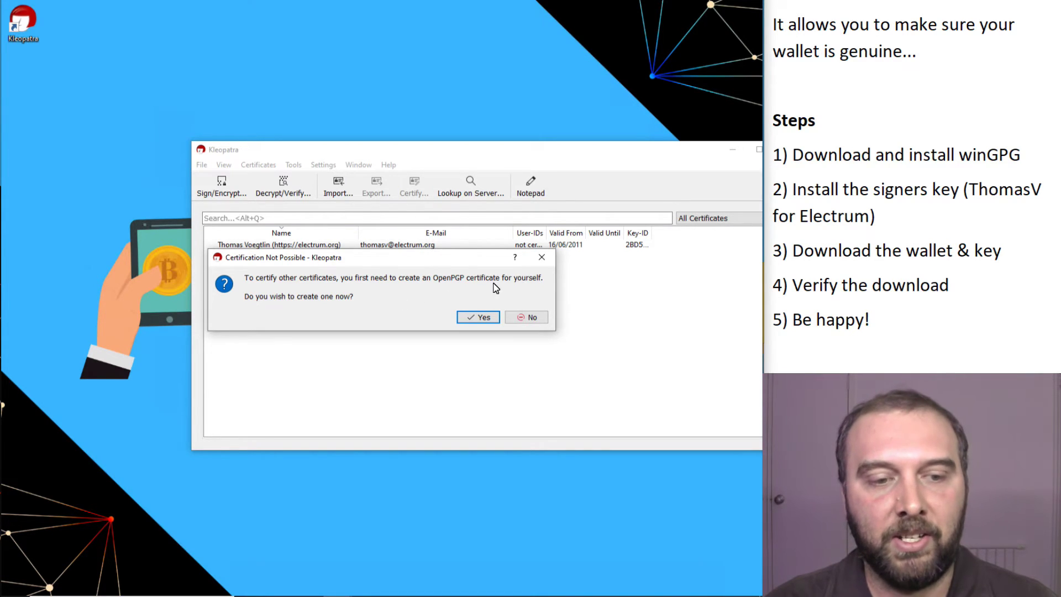
click(480, 319)
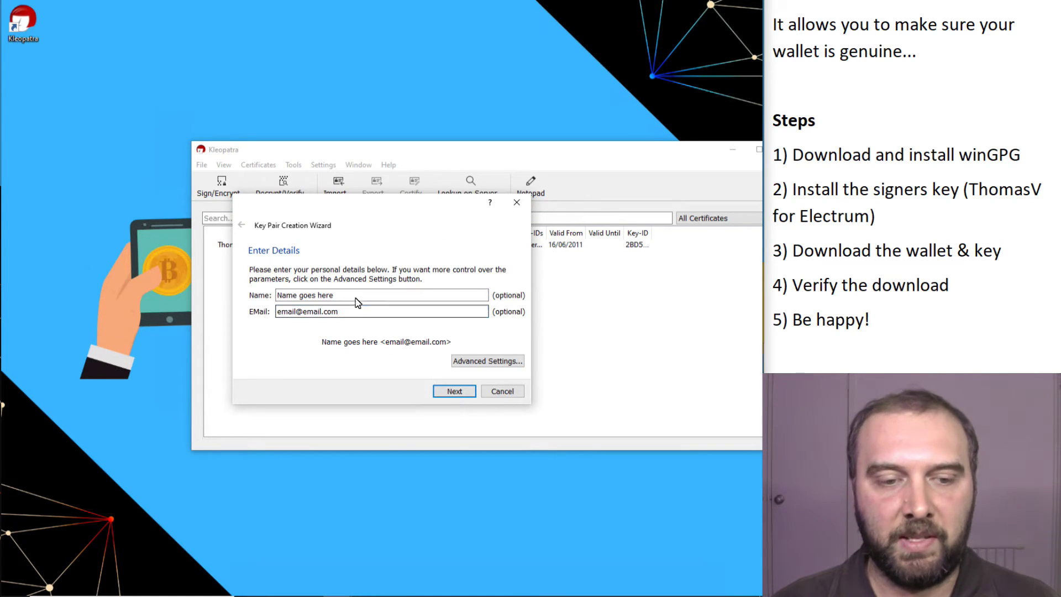
Confirm name and email, set and accept a weak passphrase, and finish the new key pair.
click(455, 392)
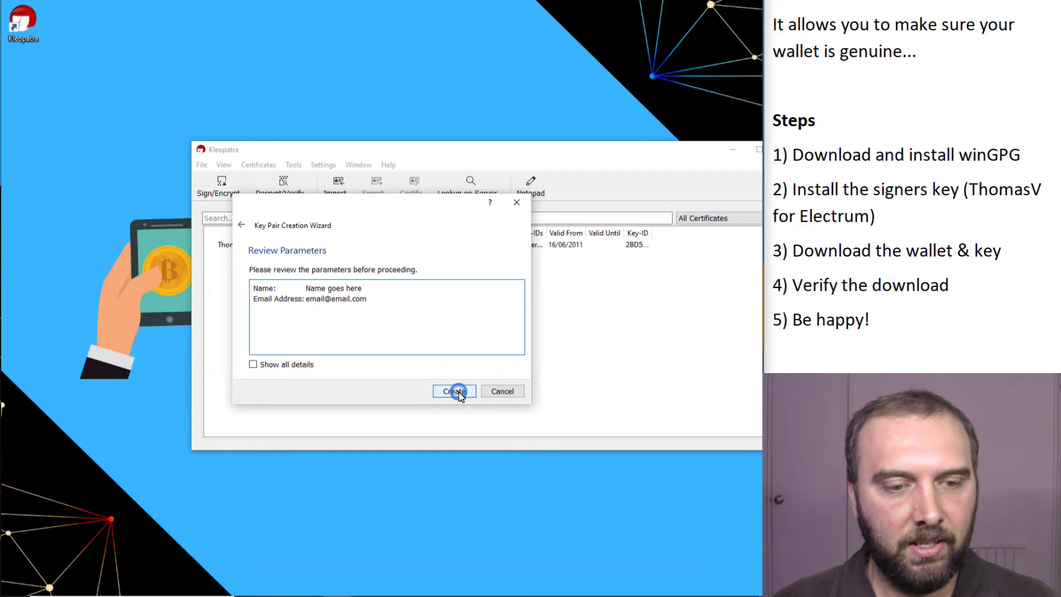
click(458, 392)
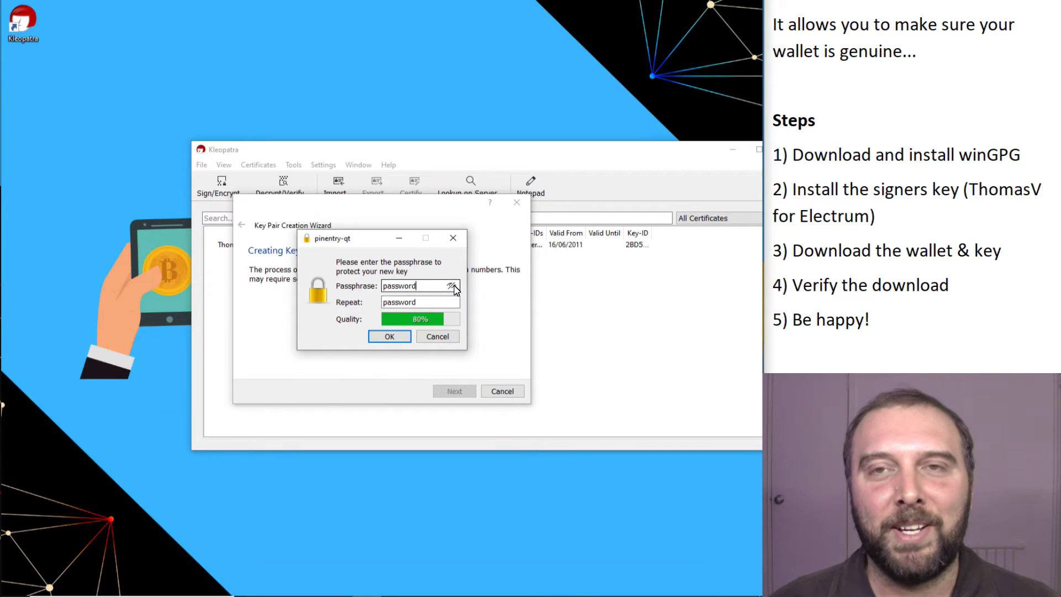
click(455, 286)
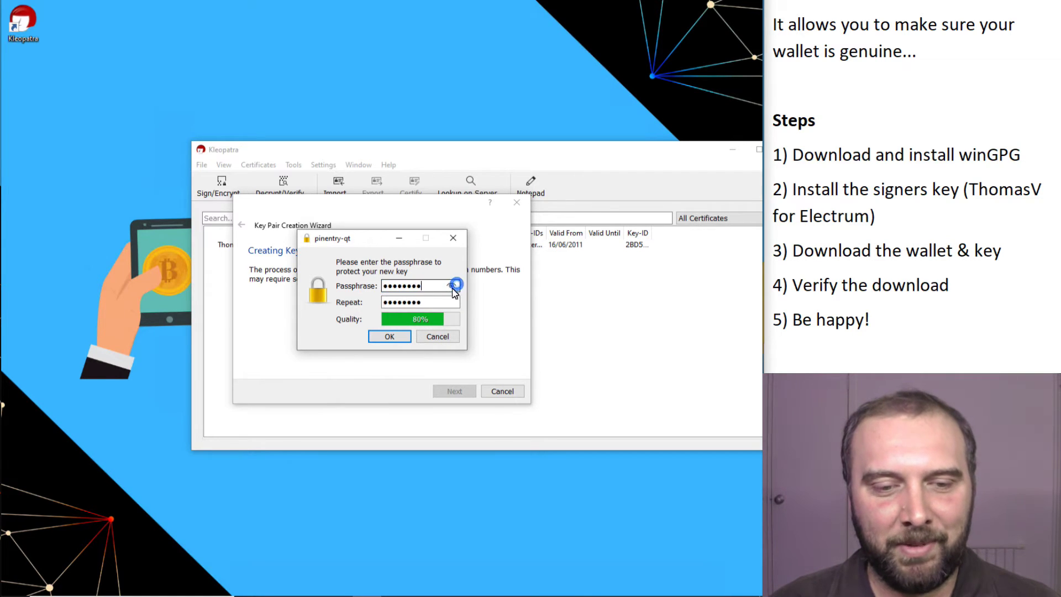
click(406, 337)
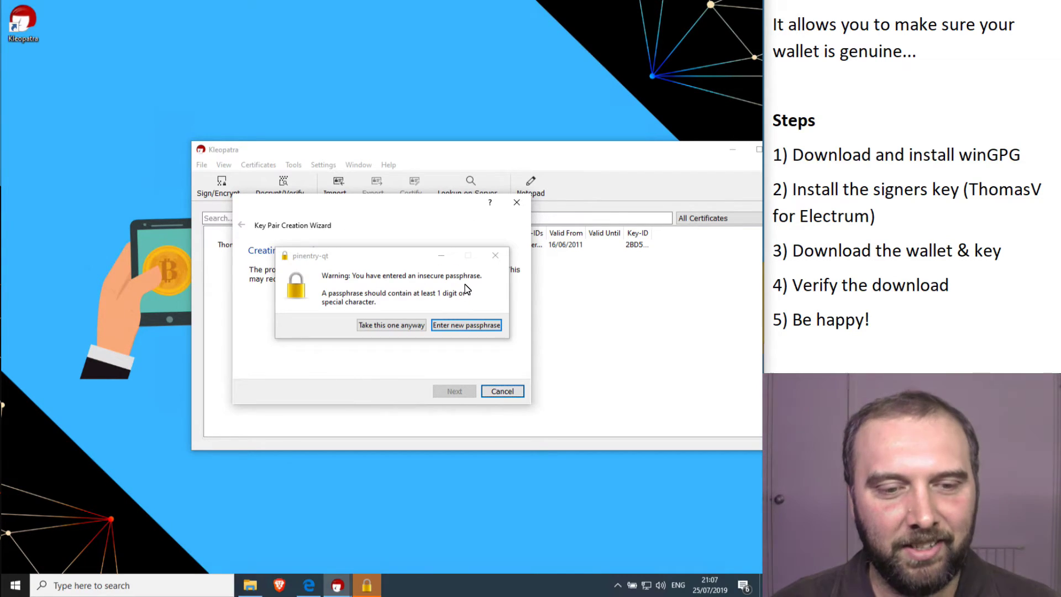
click(407, 326)
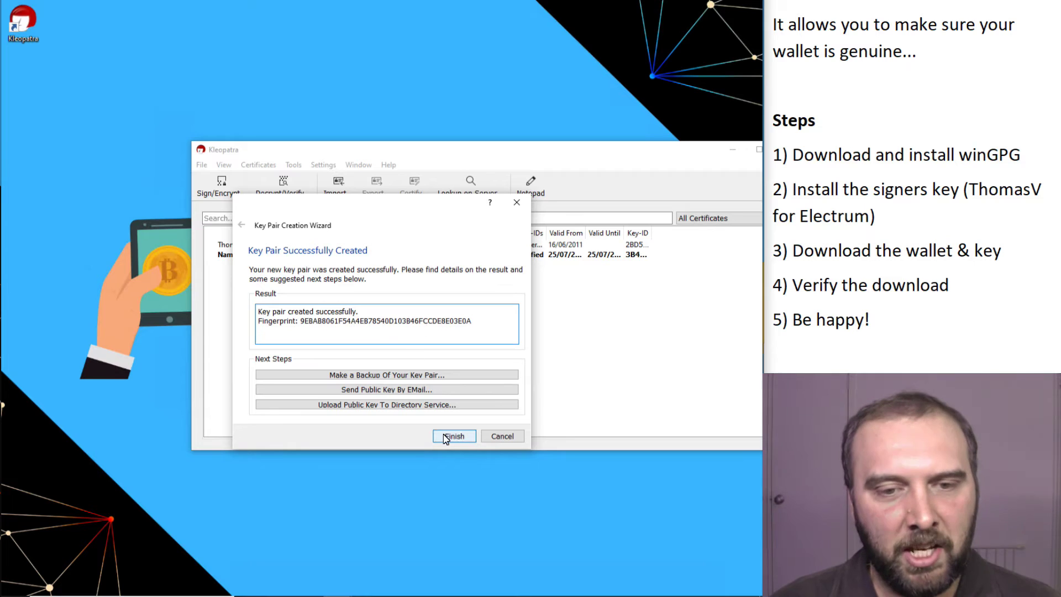
click(454, 436)
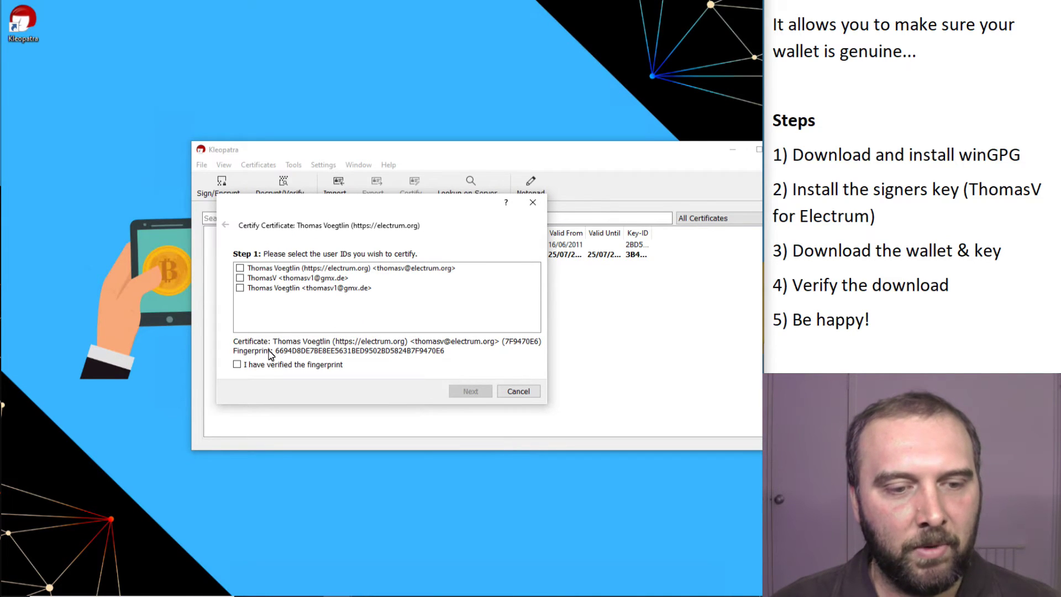
Tick ThomasV's user IDs for certification and place the Electrum GPG-check docs beside Kleopatra.
click(240, 268)
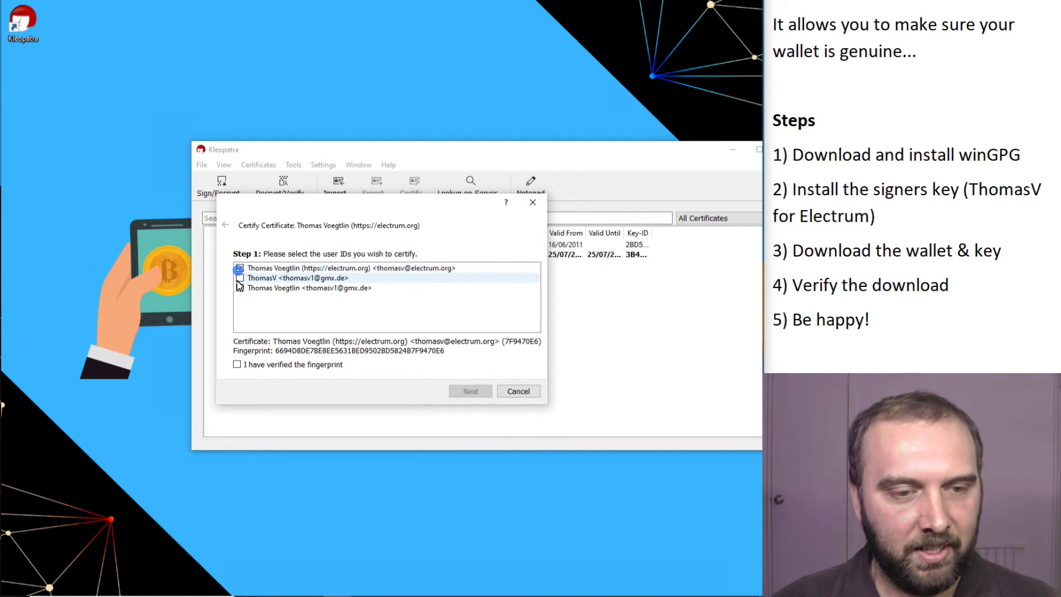
click(240, 288)
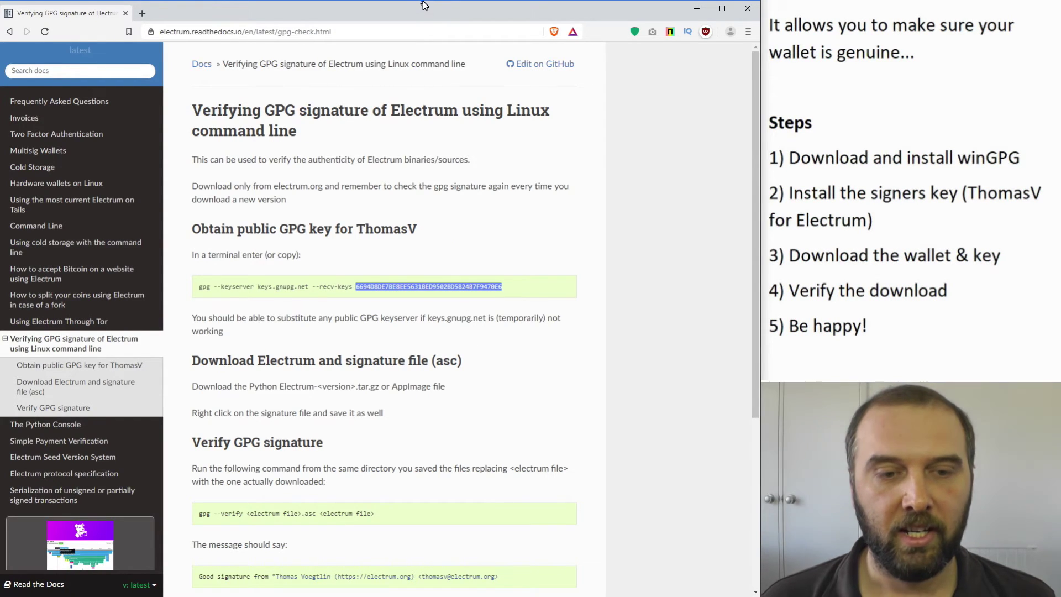
drag(424, 5, 424, 386)
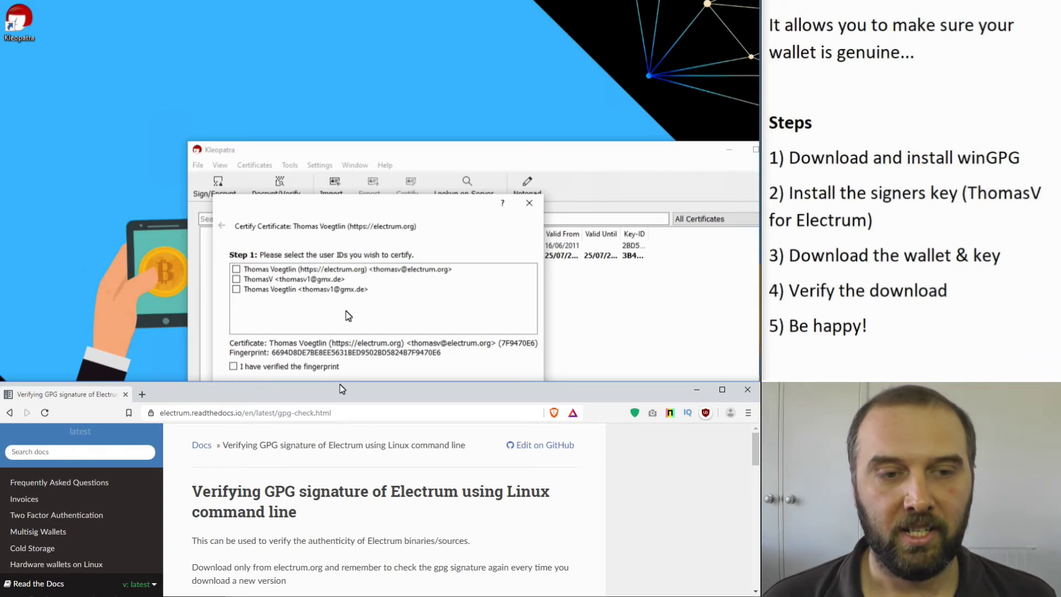
Enlarge the docs to read ThomasV's fingerprint and confirm it matches Kleopatra's.
mouse_move(339, 384)
mouse_down()
mouse_move(411, 145)
mouse_move(425, 3)
mouse_up()
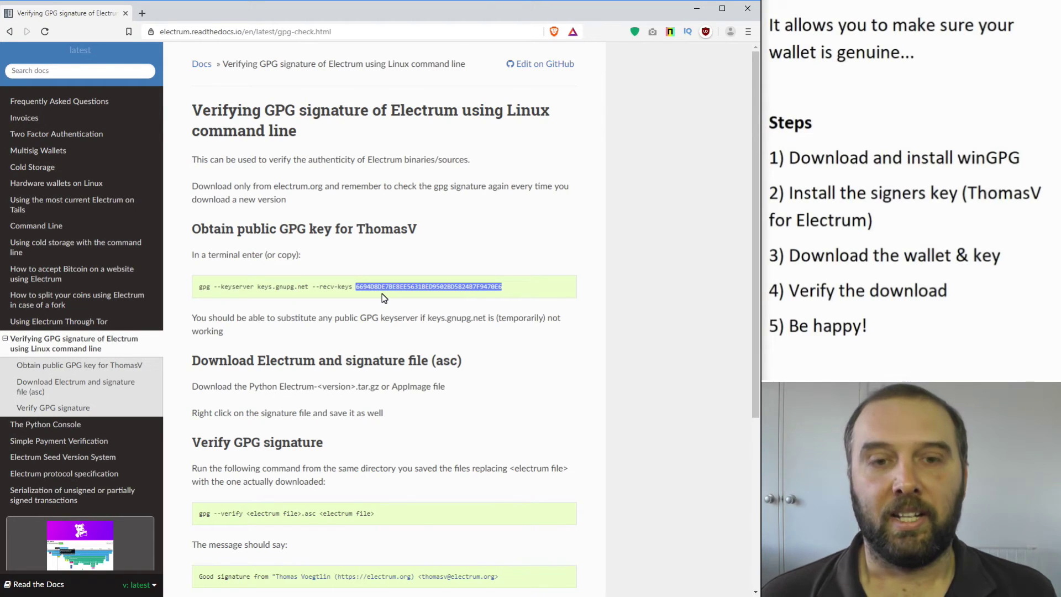
key(ctrl+plus)
key(ctrl+plus)
key(ctrl+plus)
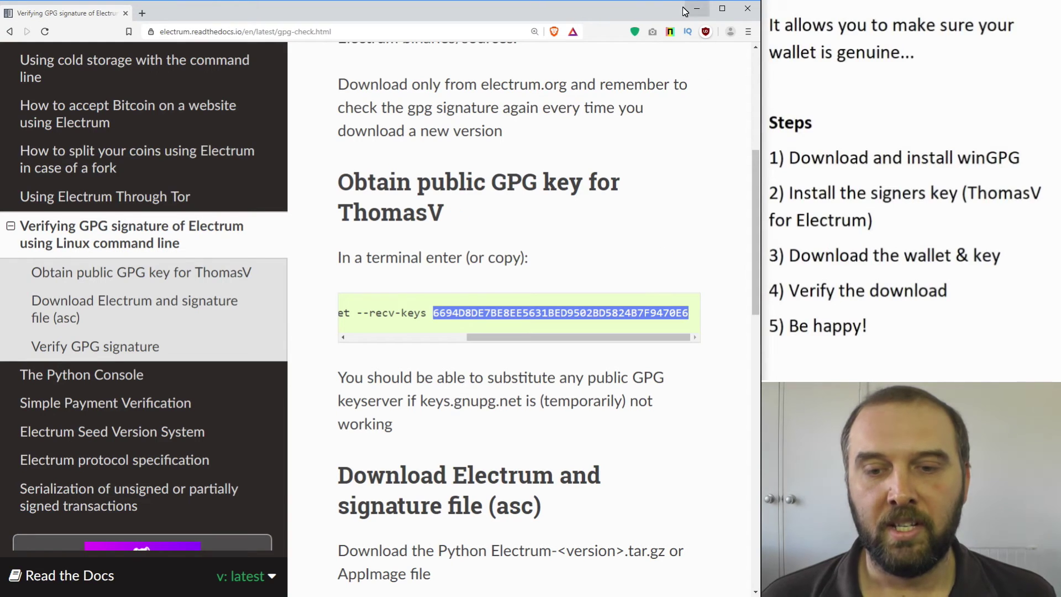
click(648, 6)
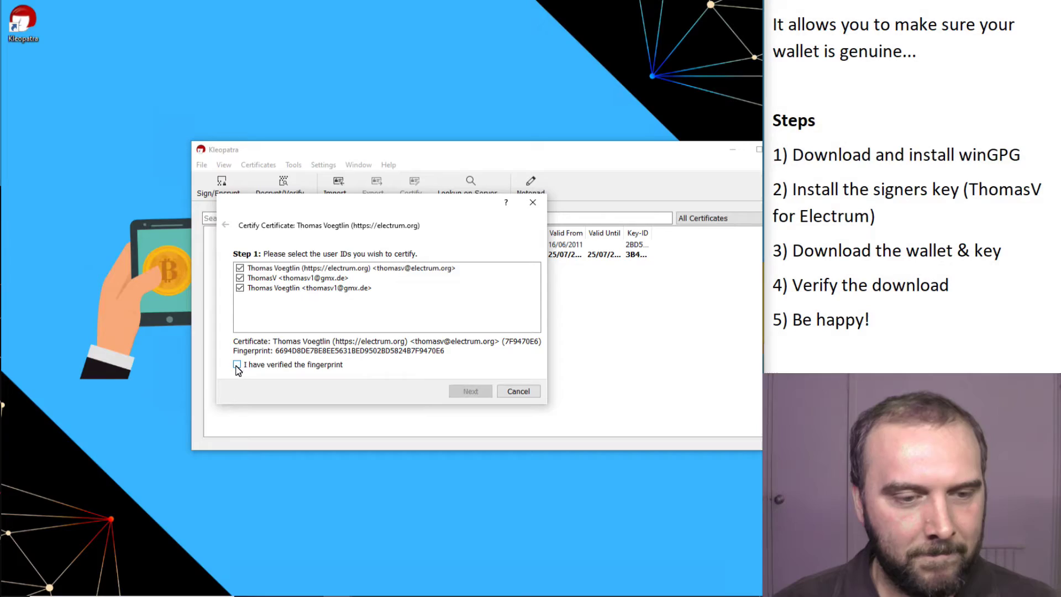
click(240, 368)
click(462, 393)
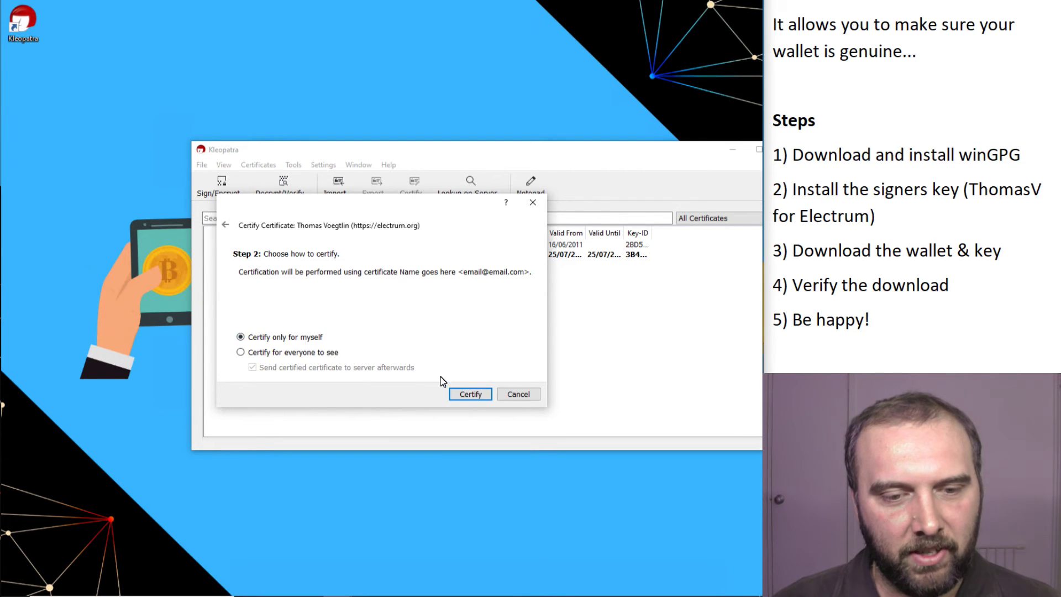
click(471, 394)
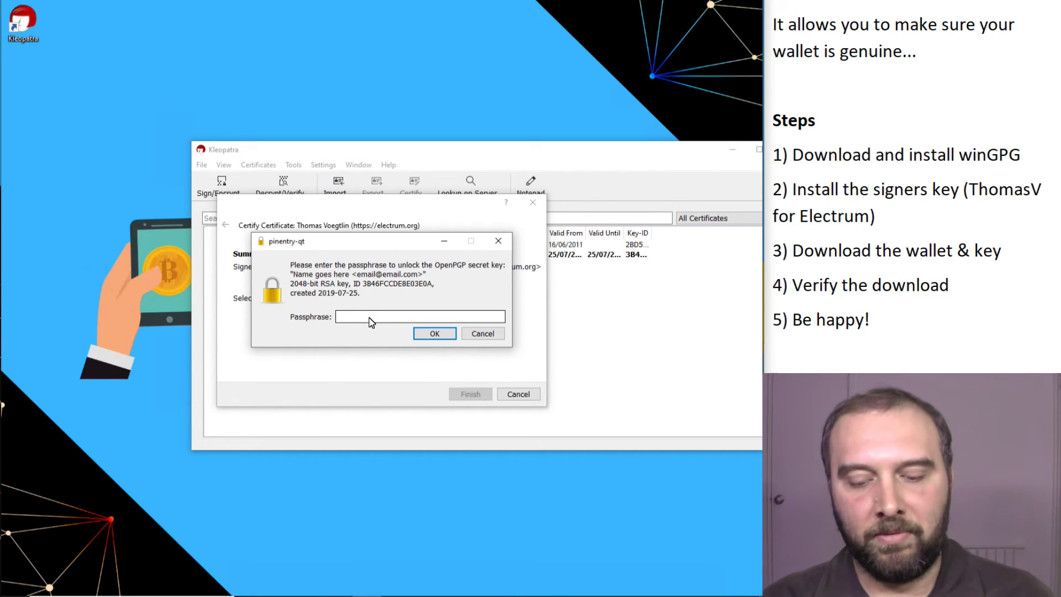
text(********)
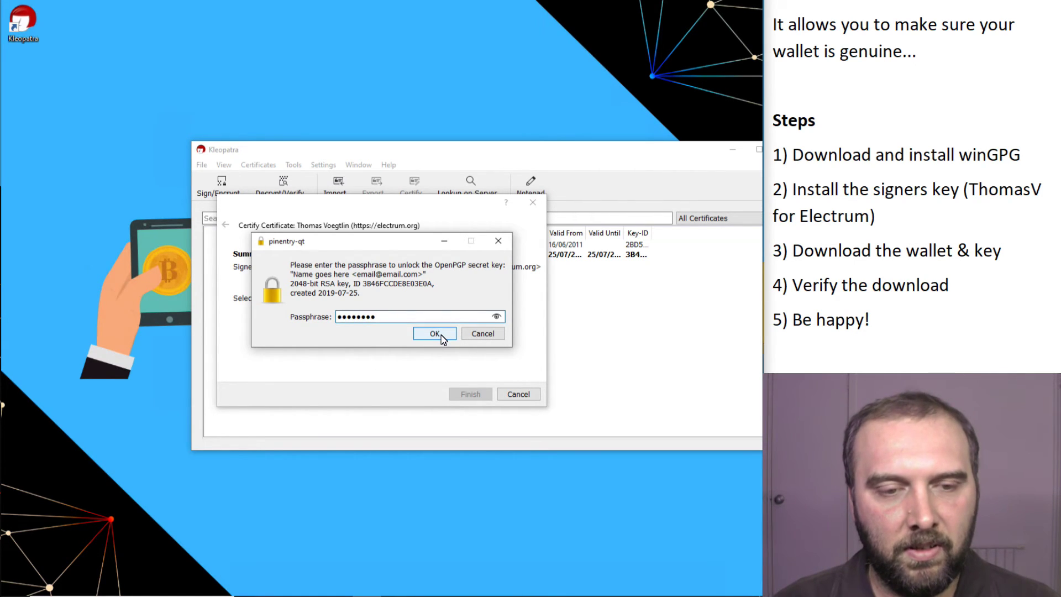
click(441, 335)
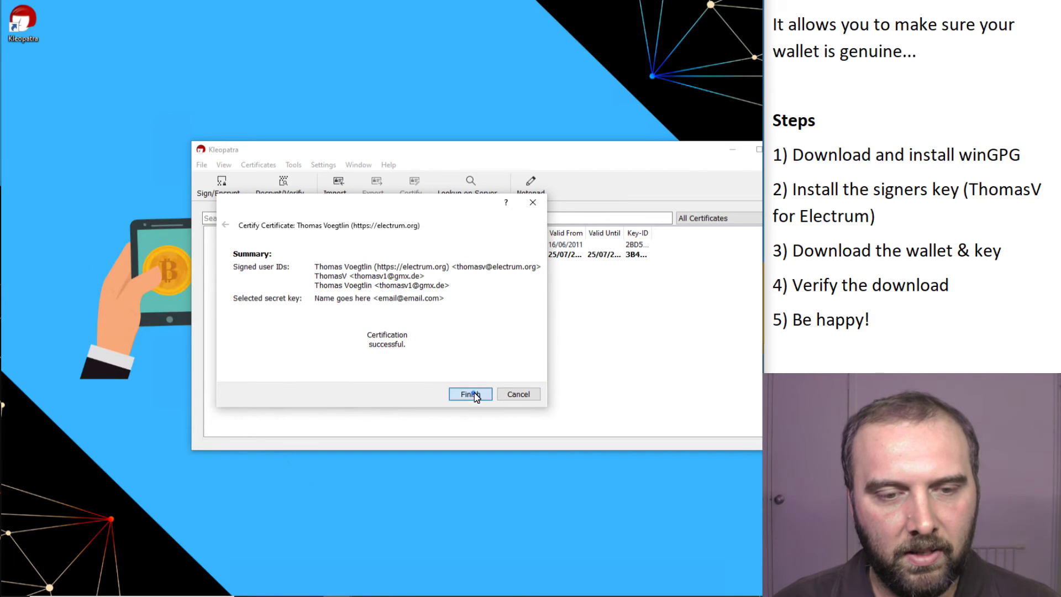
click(475, 394)
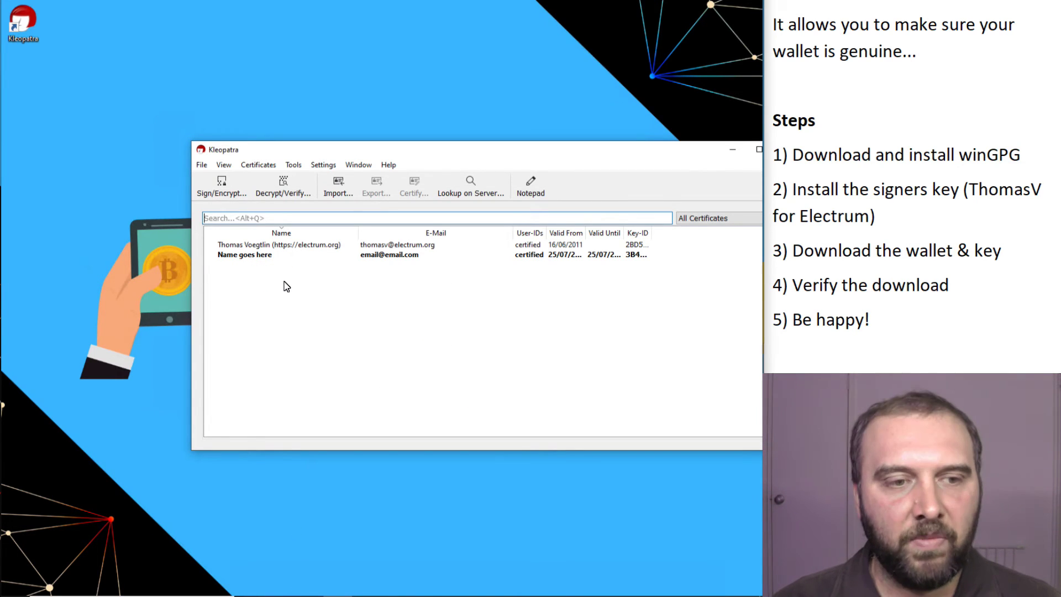
Check your own key and the newly certified Electrum key, then close Kleopatra.
click(258, 255)
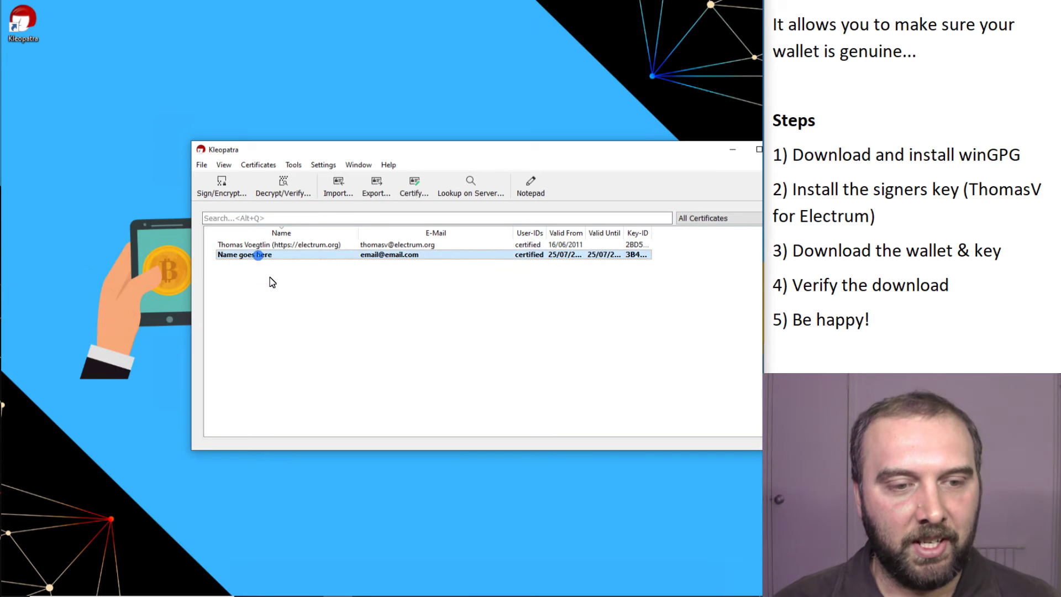
click(280, 244)
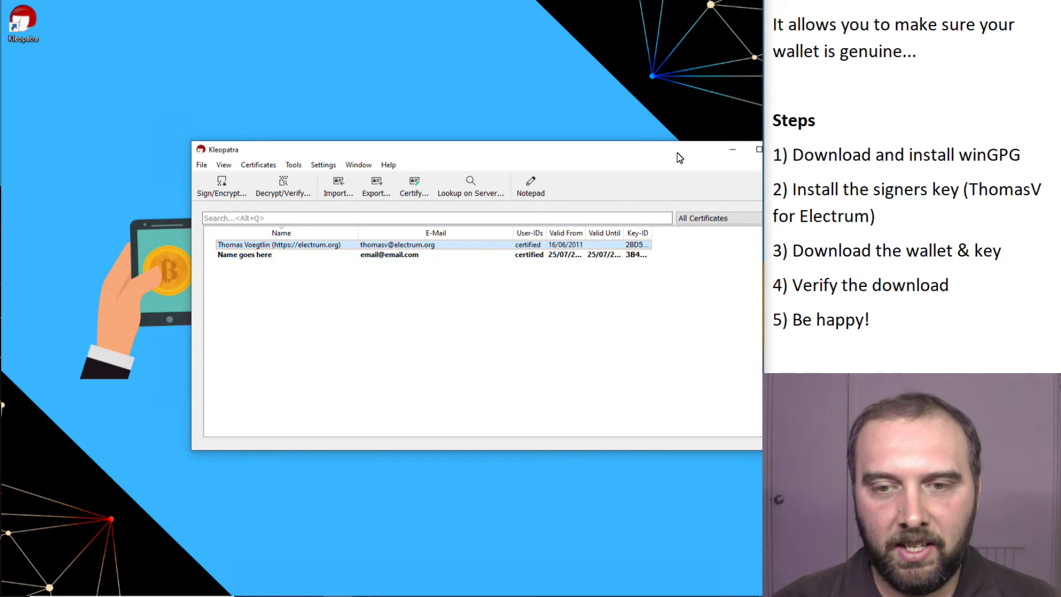
drag(678, 154, 556, 140)
click(661, 138)
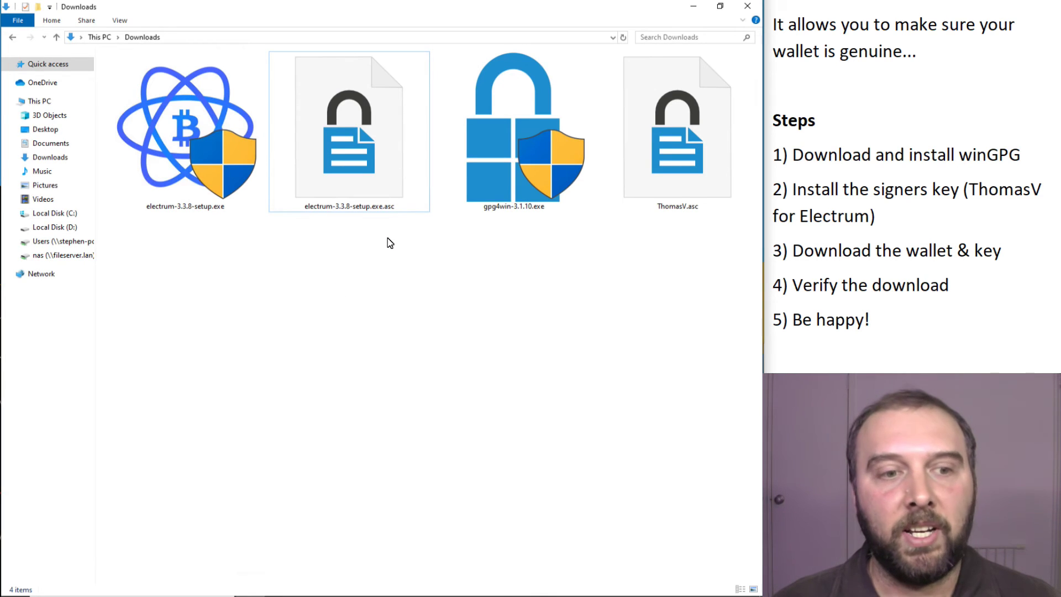
Verify electrum-3.3.8-setup.exe via GpgEX, showing a valid, fully trusted signature.
double_click(350, 134)
right_click(200, 153)
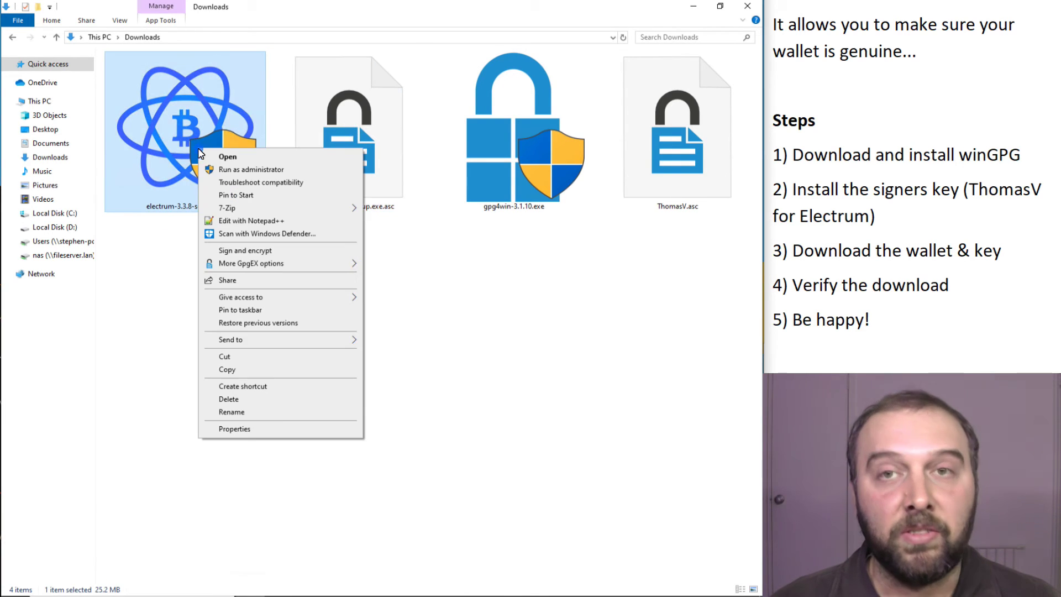
mouse_move(251, 264)
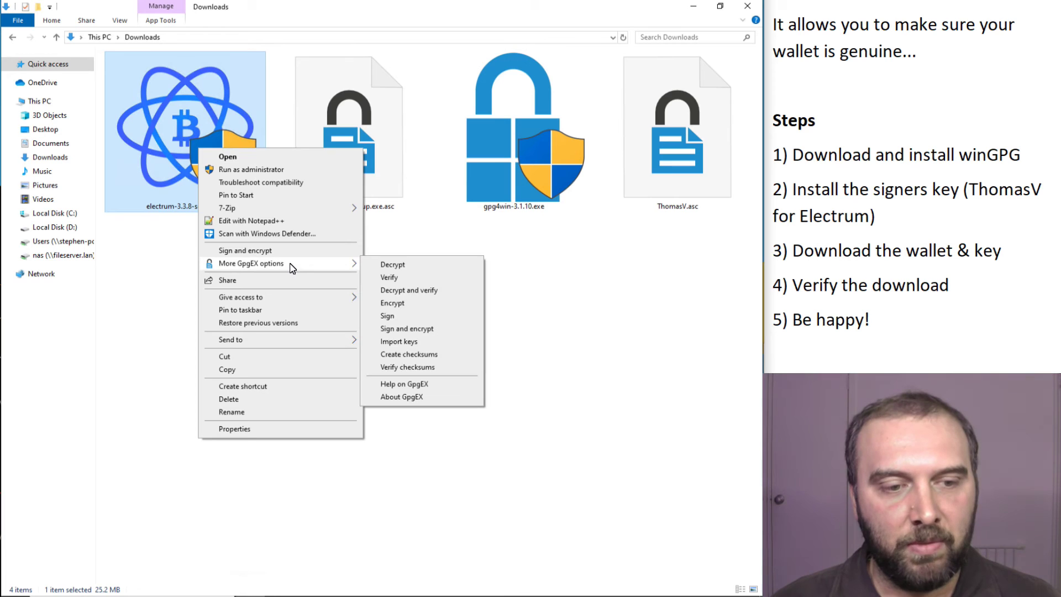
click(393, 278)
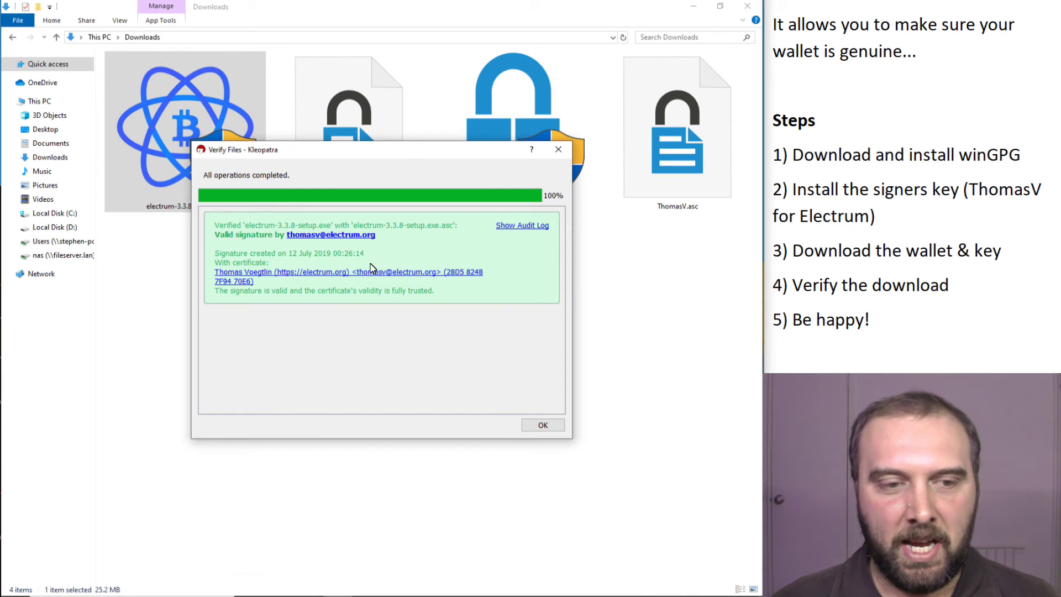
click(543, 425)
click(502, 330)
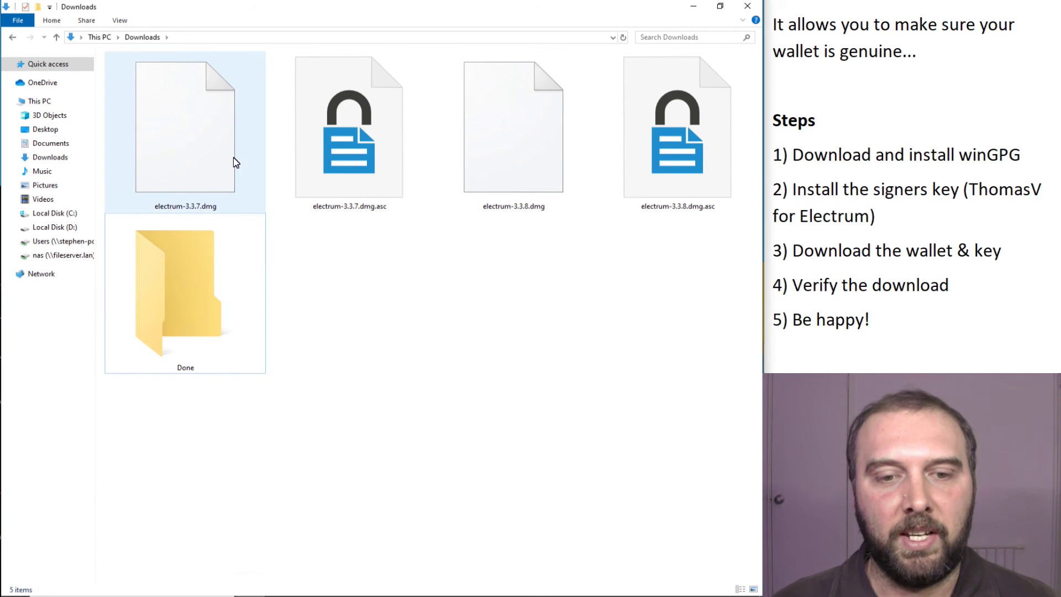
double_click(508, 150)
right_click(509, 150)
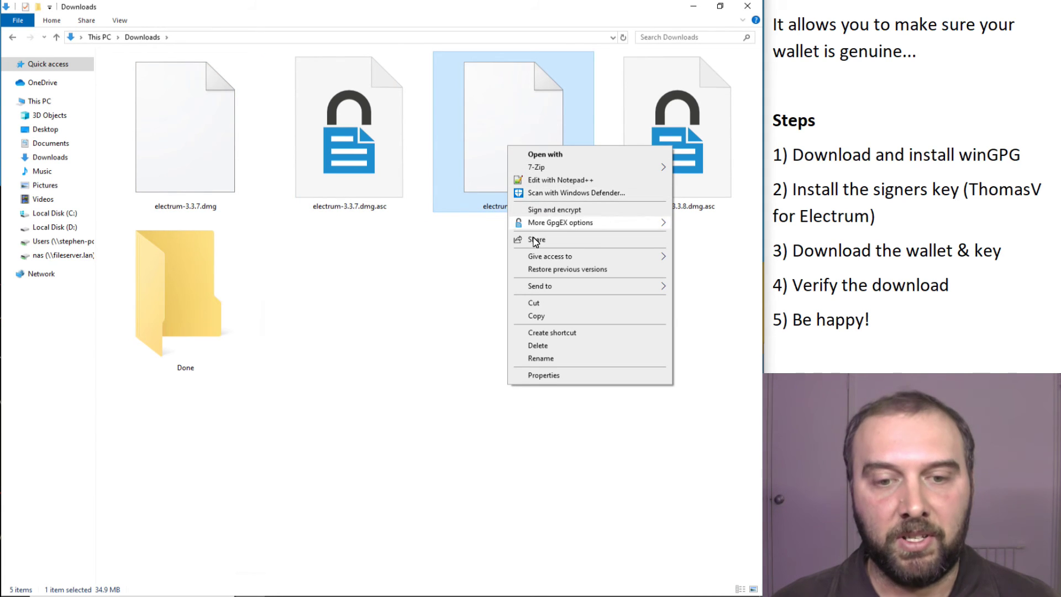
mouse_move(560, 222)
click(425, 239)
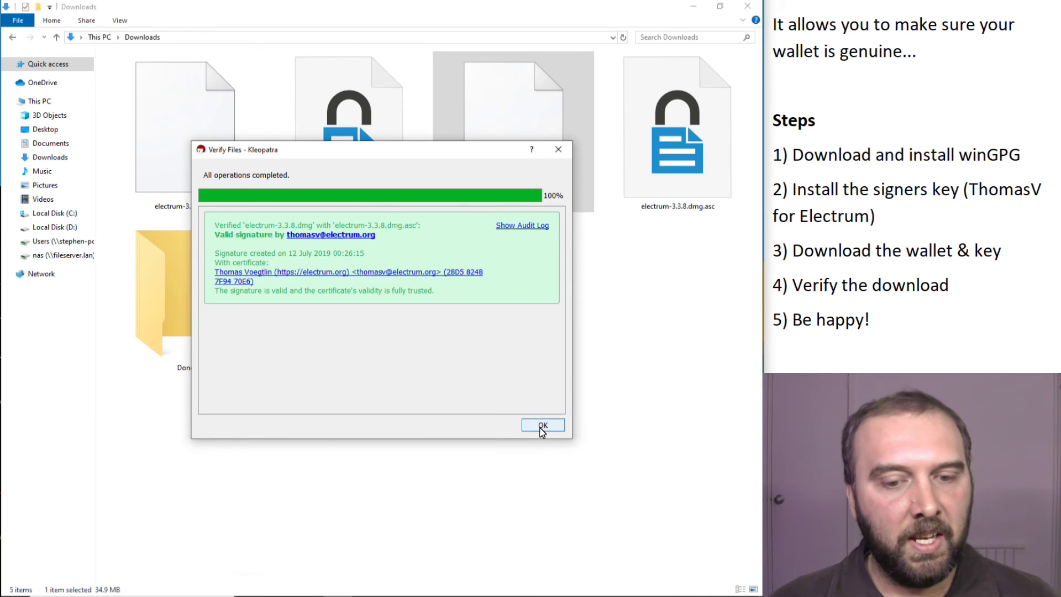
click(543, 425)
click(199, 143)
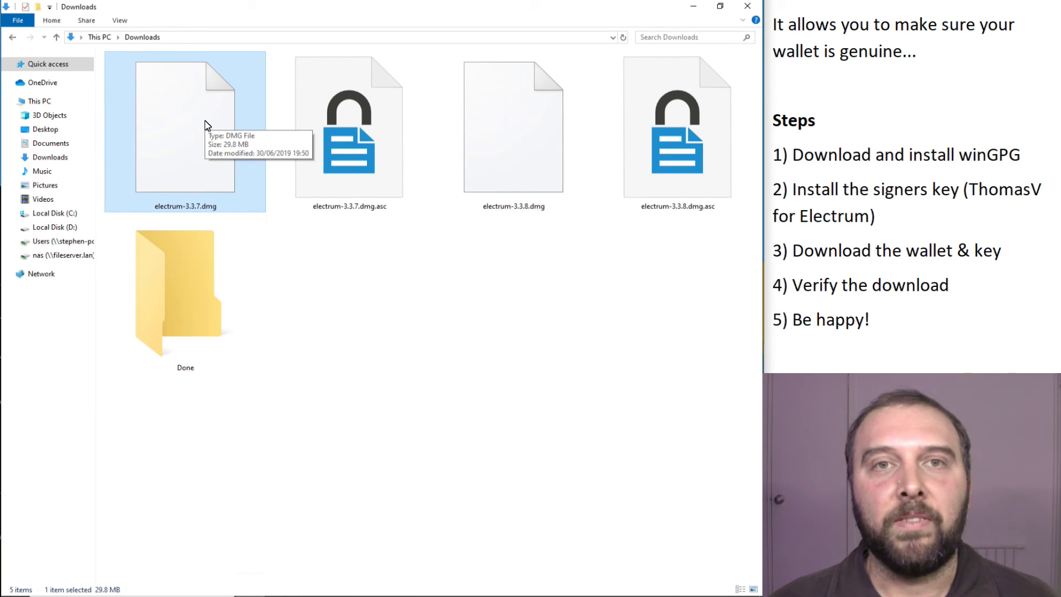
Start GpgEX verification of electrum-3.3.7.dmg against its signature file.
right_click(205, 121)
mouse_move(258, 198)
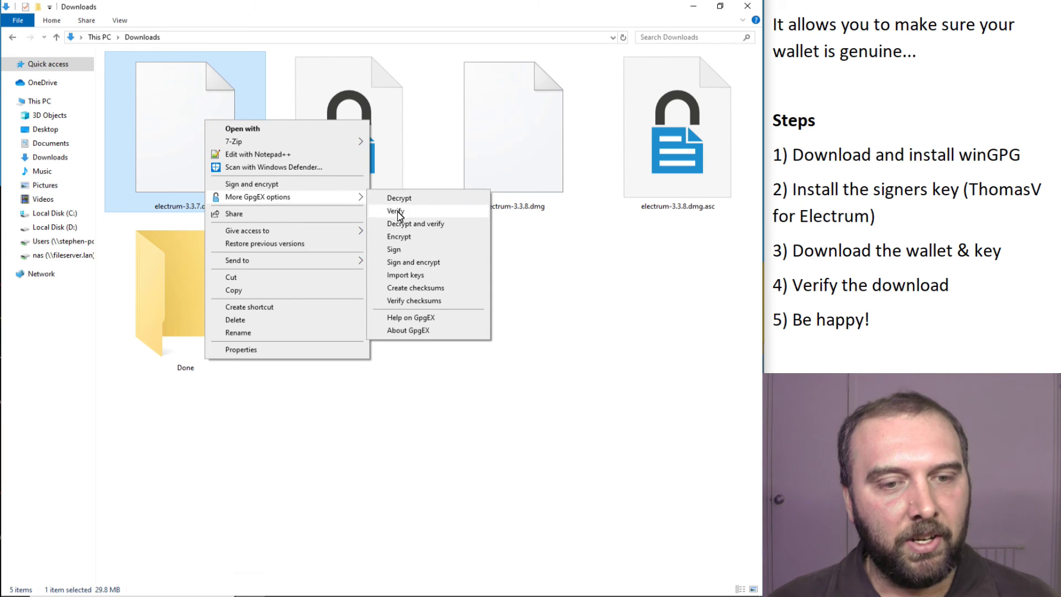
click(396, 210)
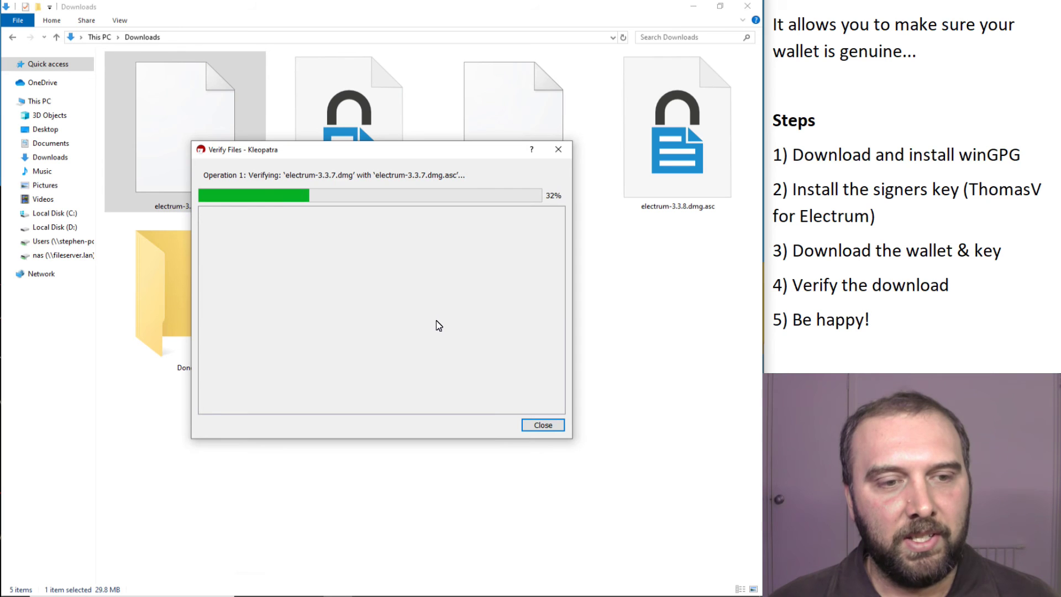